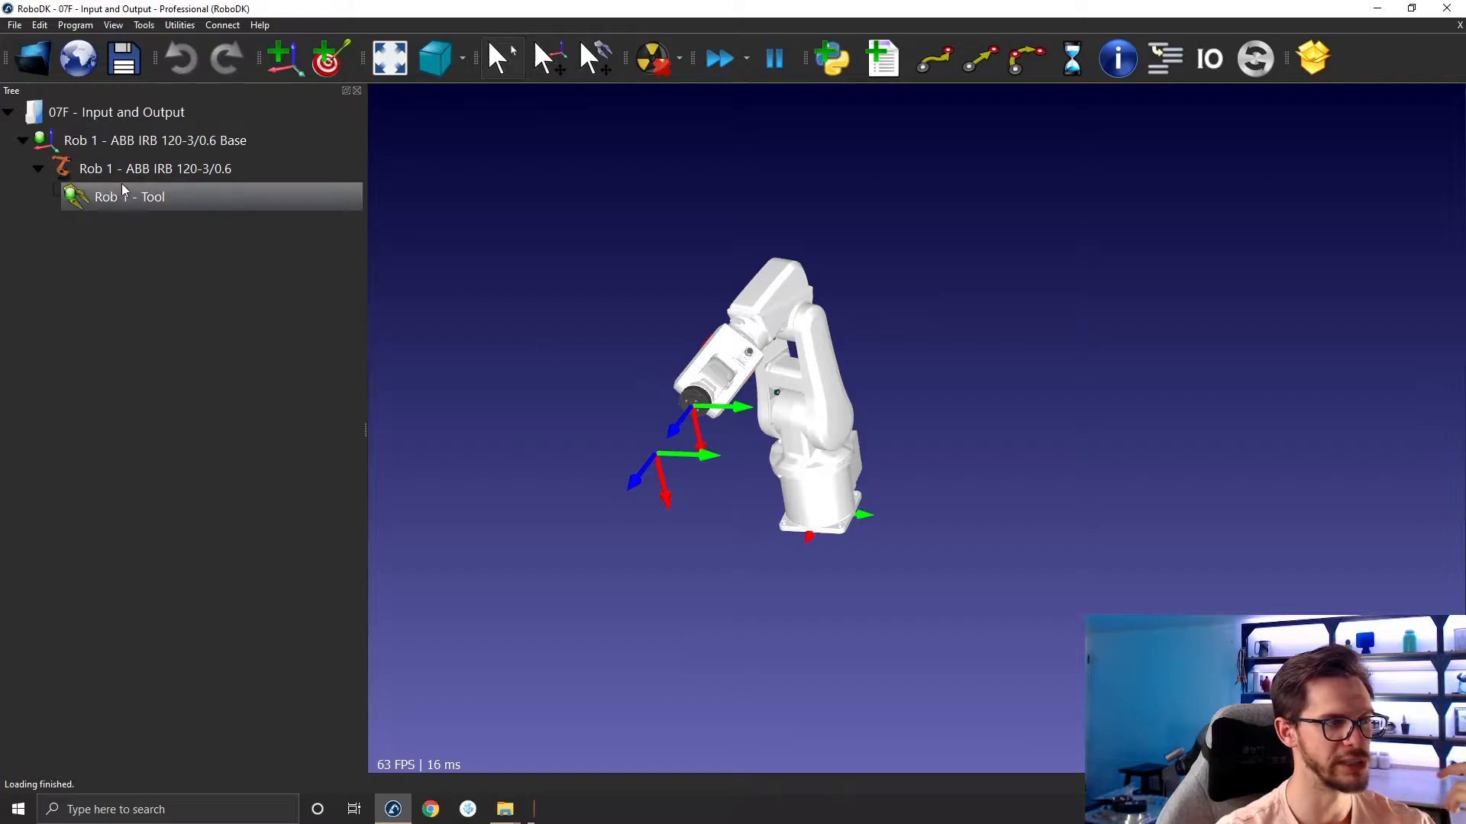
Teach three targets, repositioning the robot tool between them to outline a triangular path in front of the arm
right_click_drag(653, 424, 744, 368)
scroll(731, 310, "up", 1)
key("alt")
left_click_drag(772, 442, 676, 510, "alt")
left_click(334, 70)
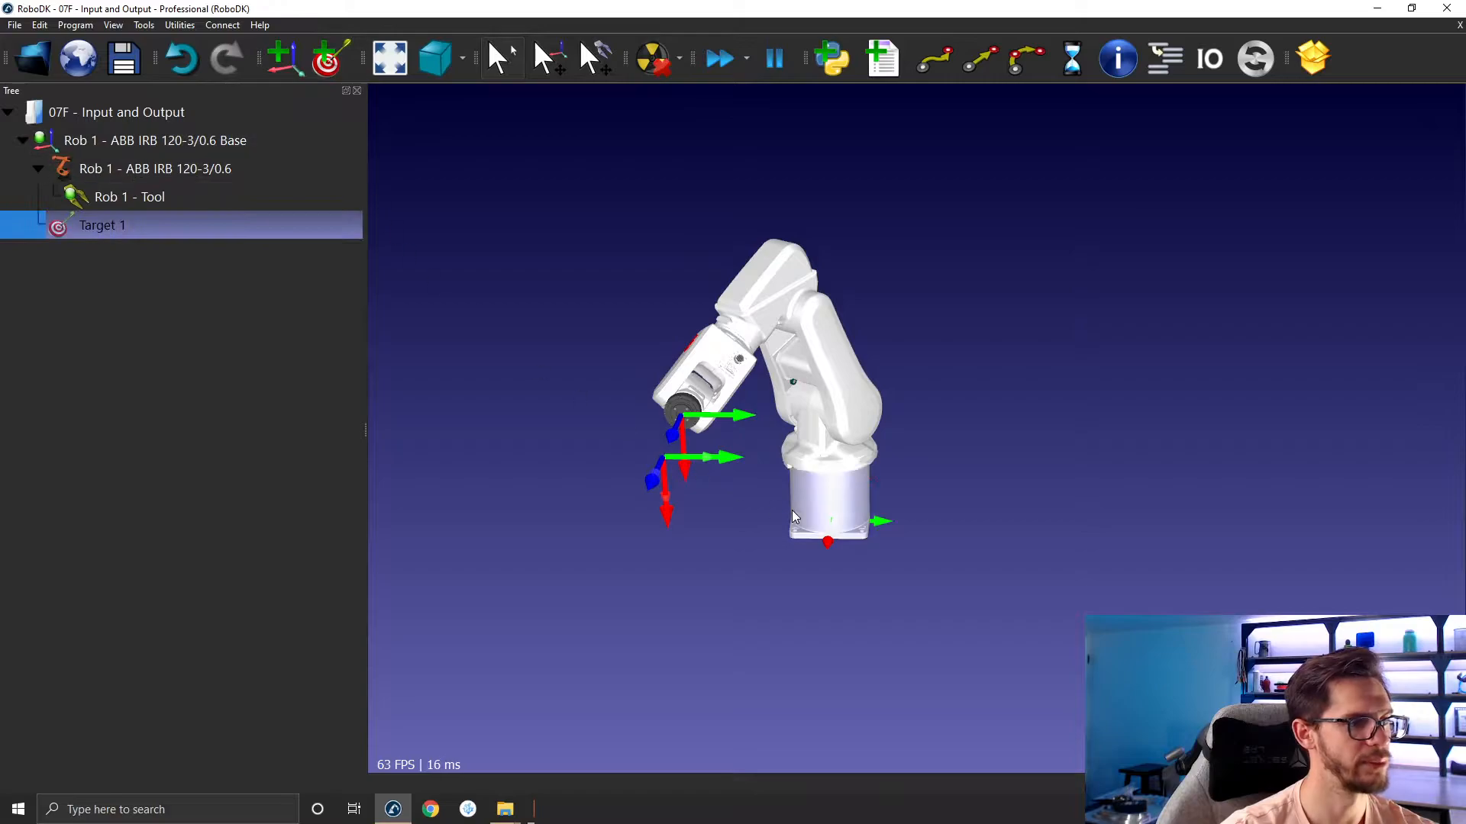
left_click_drag(738, 467, 810, 566, "alt")
left_click(331, 59)
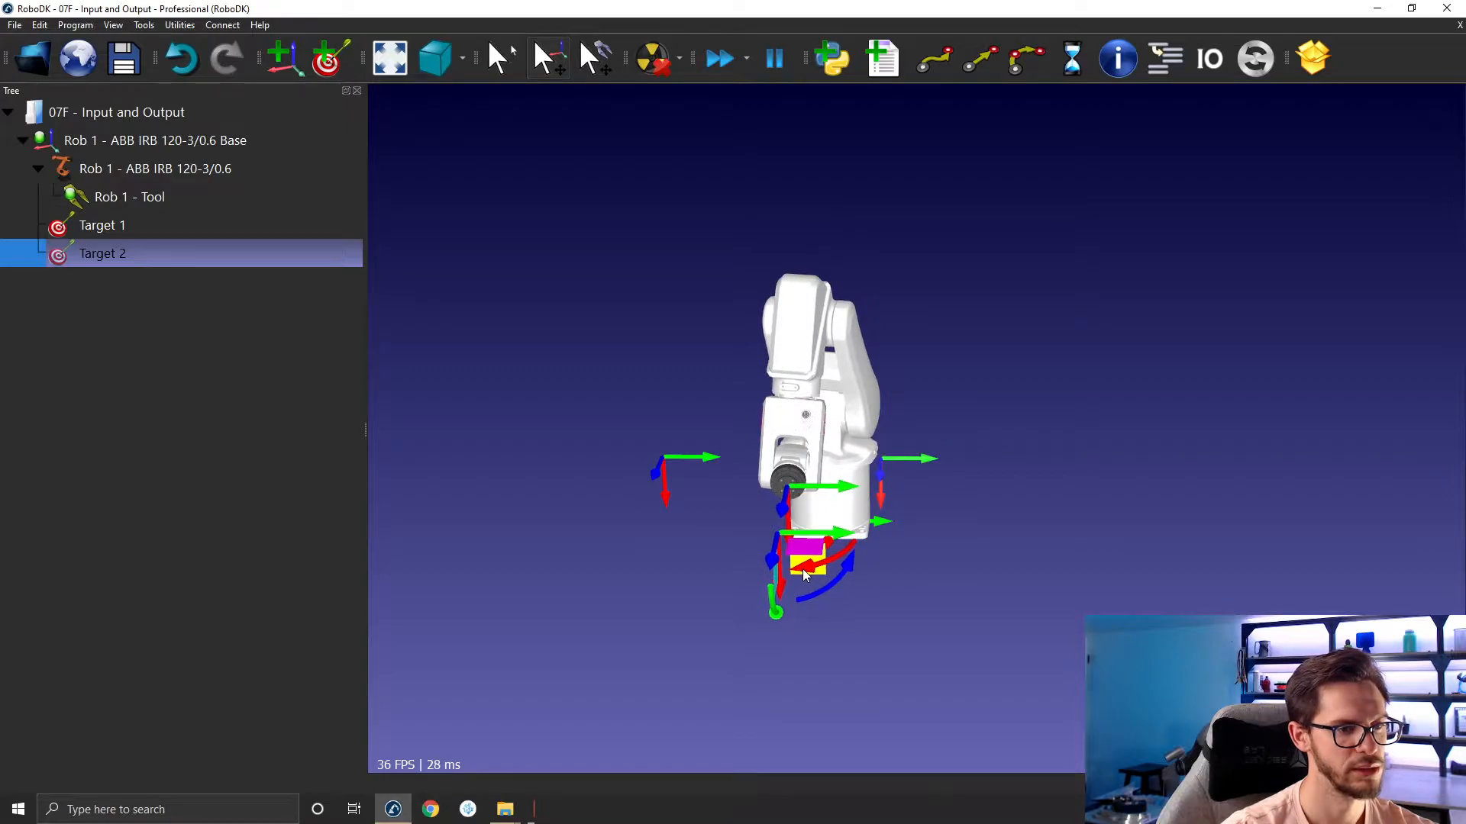
left_click(332, 60)
Create a program from Target 1, Target 2 and Target 3, and change its first move to a linear move
left_click(122, 227)
left_click(131, 281, "shift")
right_click(133, 280)
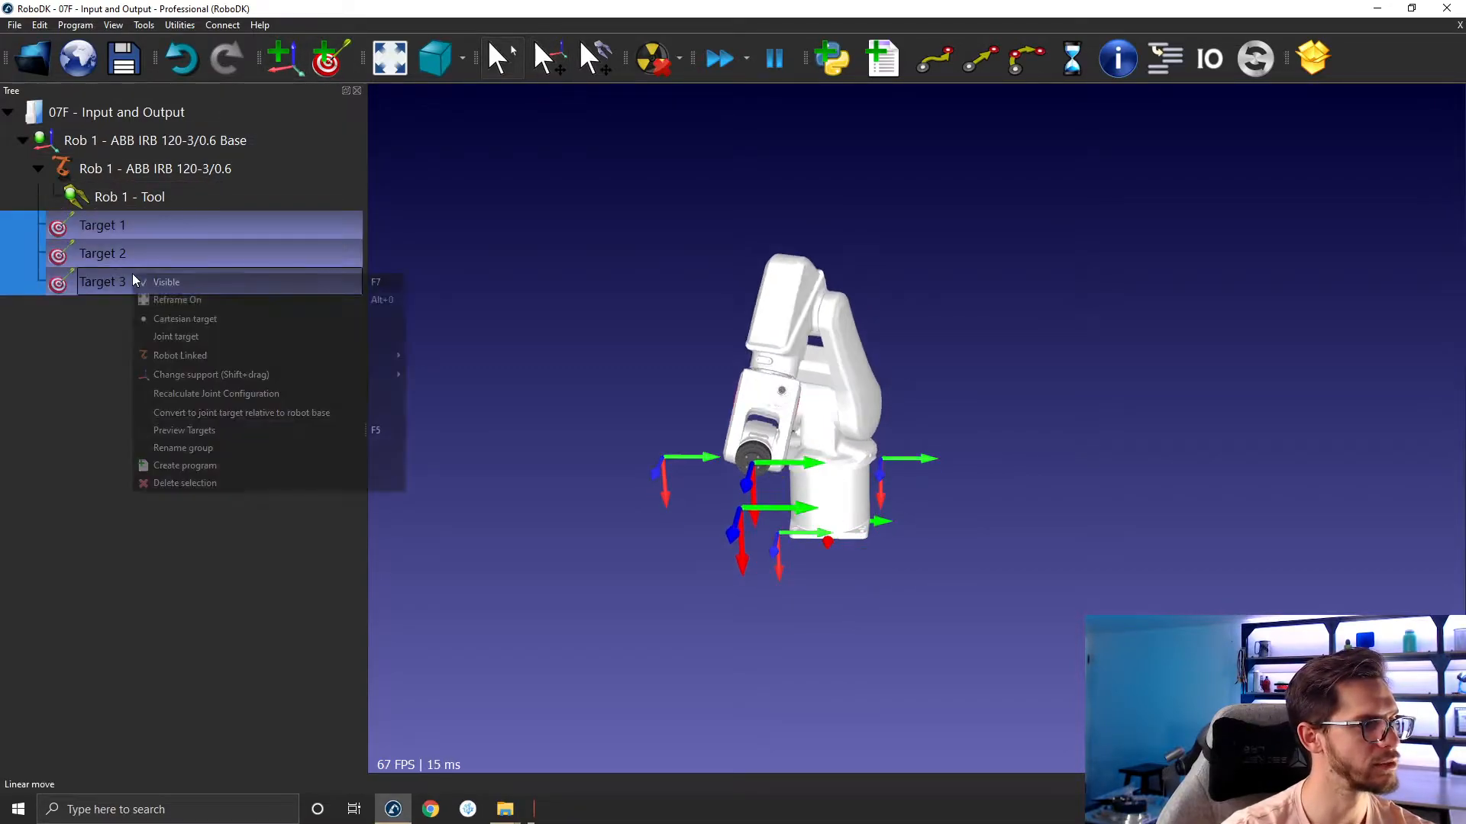
left_click(246, 464)
right_click(130, 394)
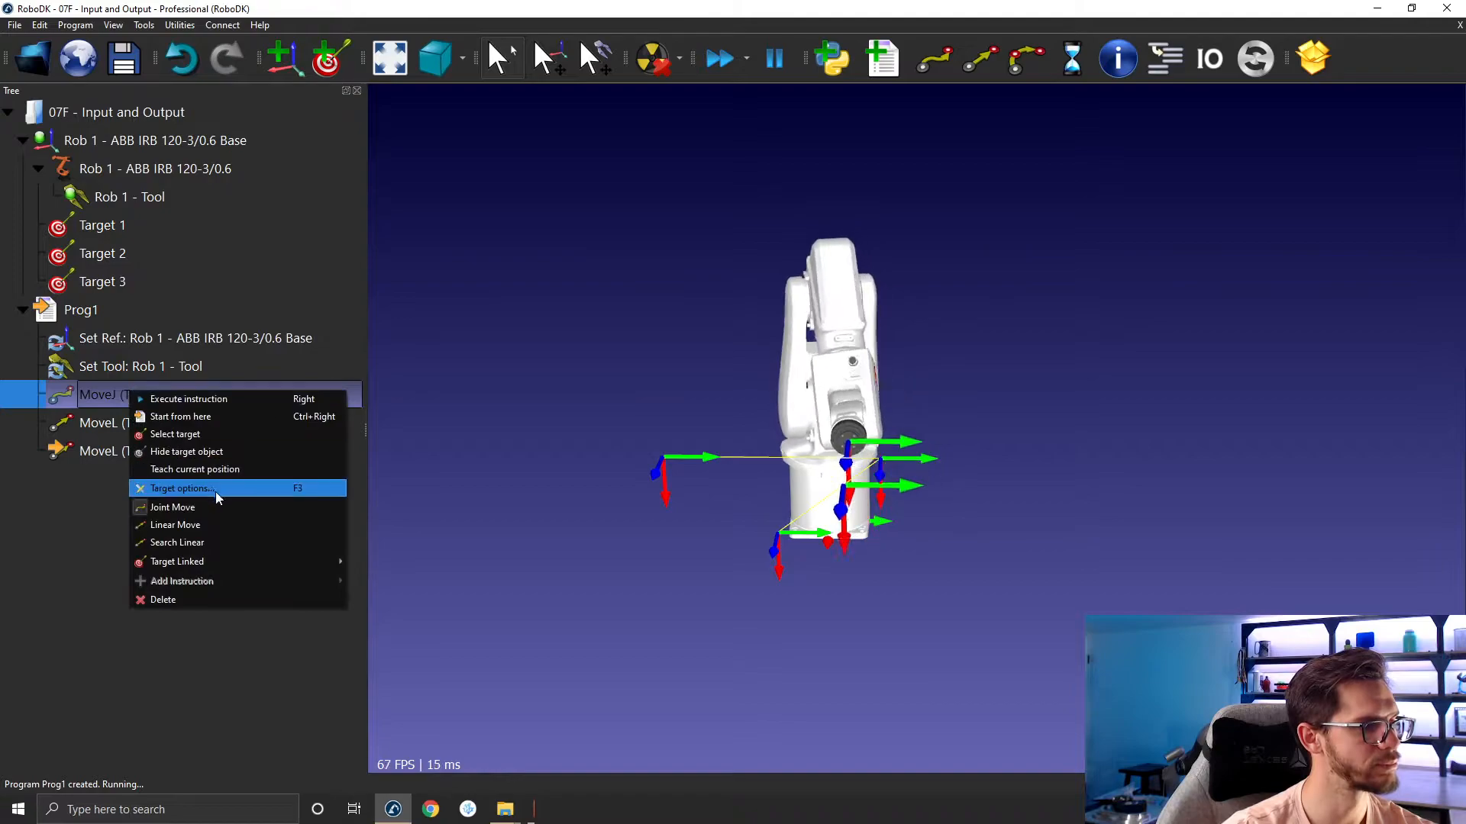
left_click(229, 525)
Run Prog1 to watch the robot follow the path through the three targets
double_click(174, 310)
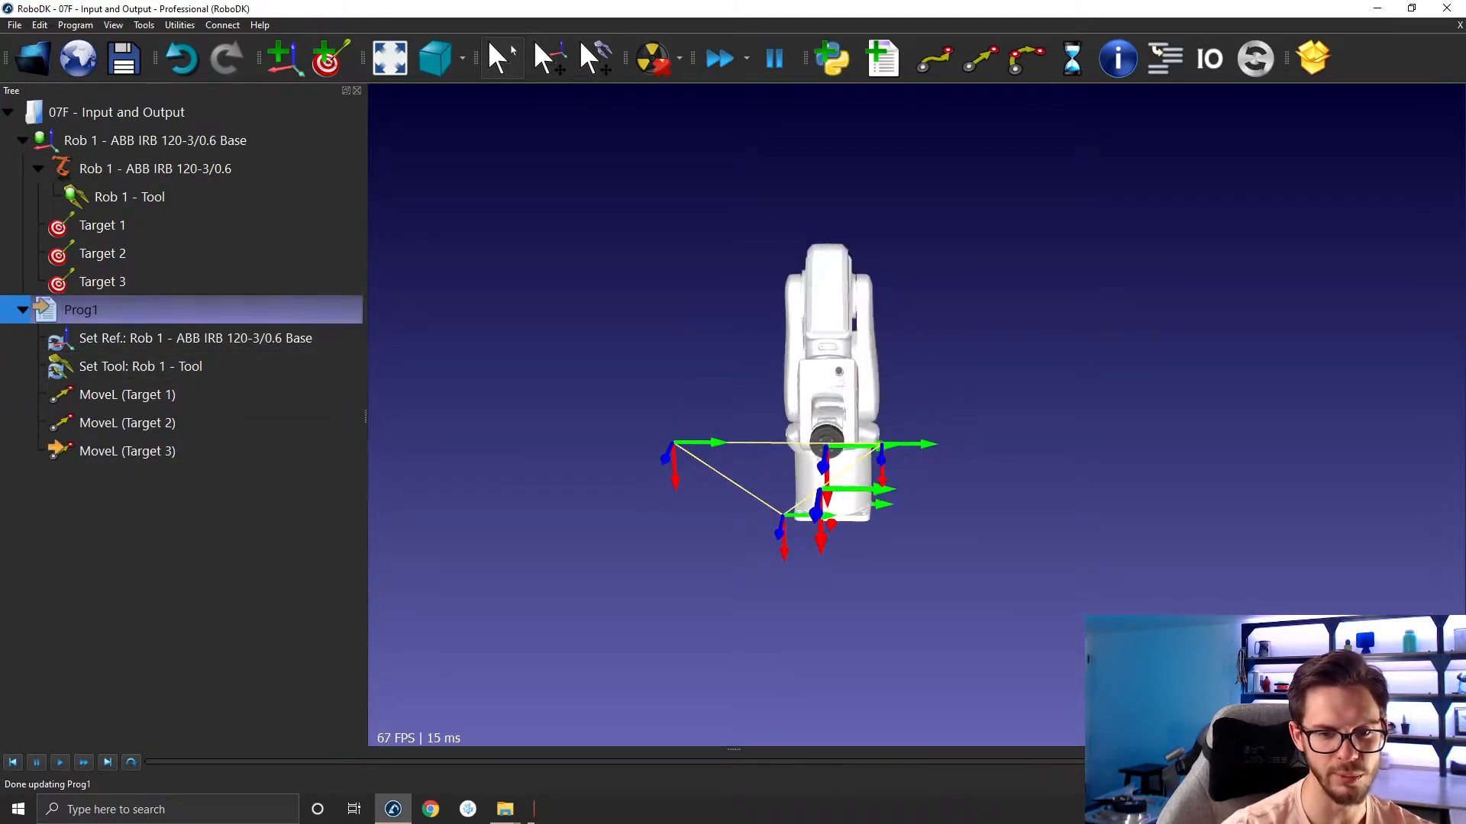
scroll(536, 373, "up", 3)
left_click_drag(730, 433, 799, 389)
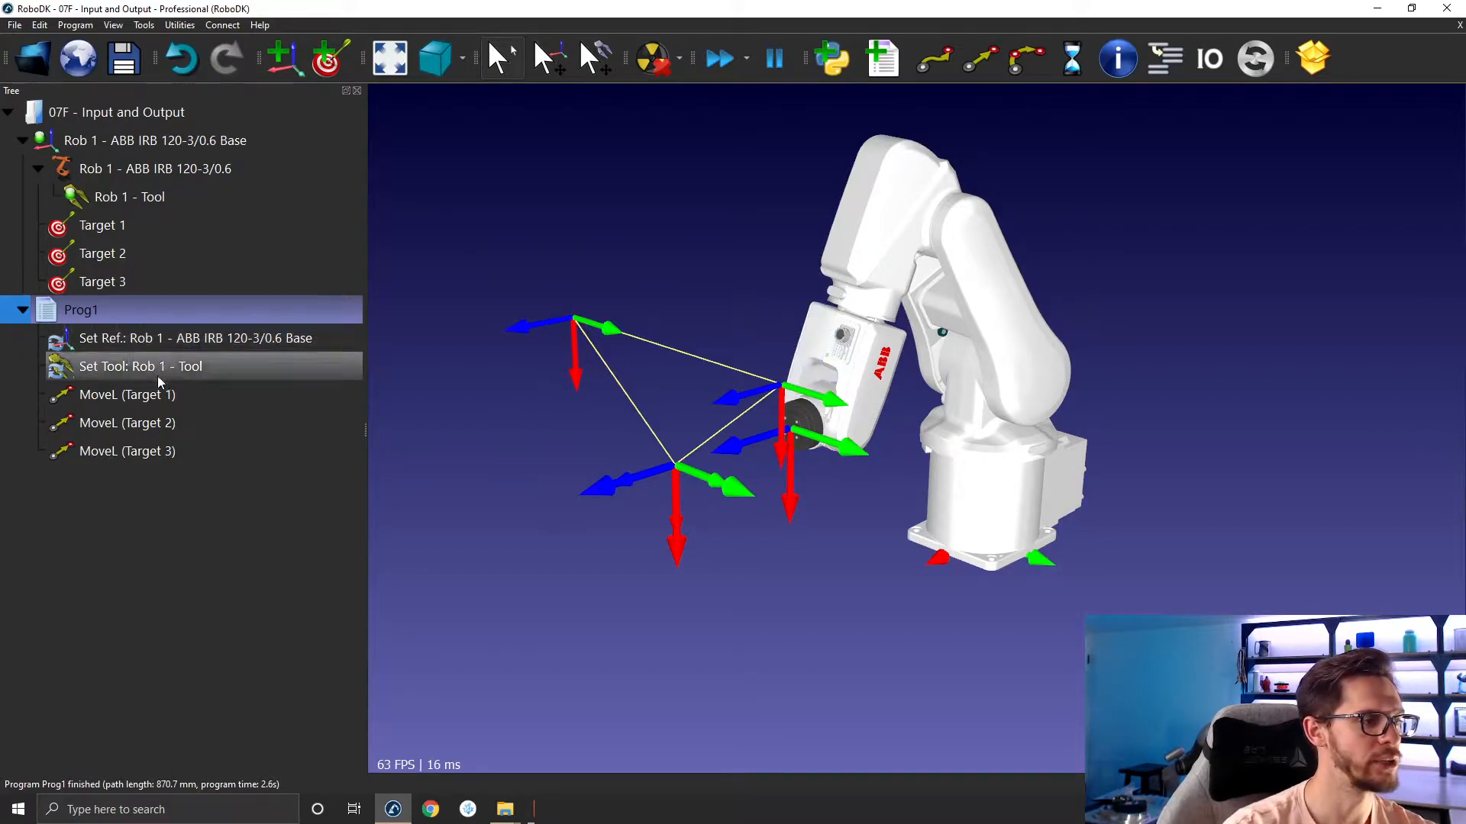
Add a Set or Wait I/O instruction directly after the linear move to Target 2 in Prog1
left_click(120, 418)
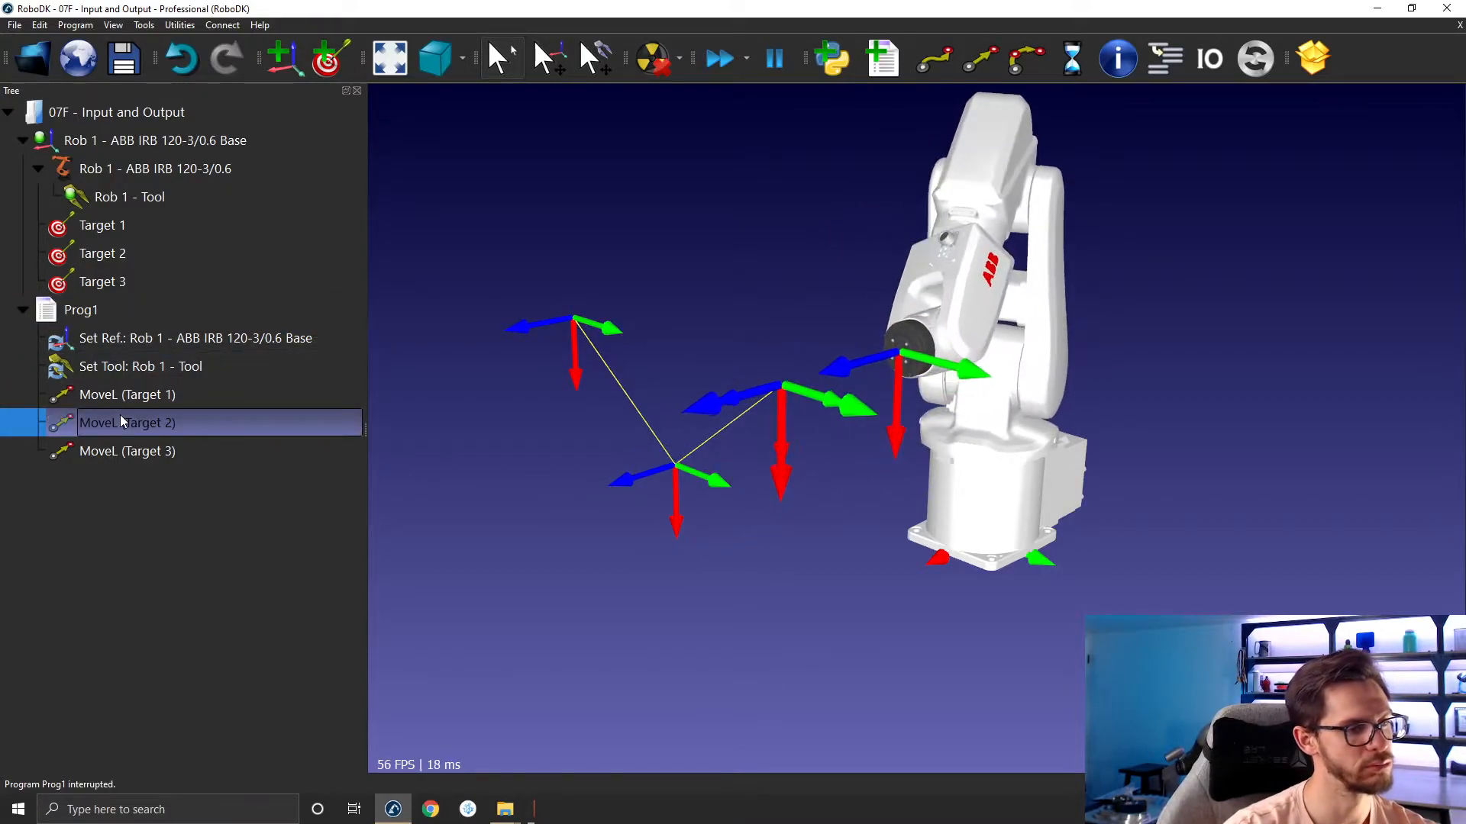
right_click(116, 422)
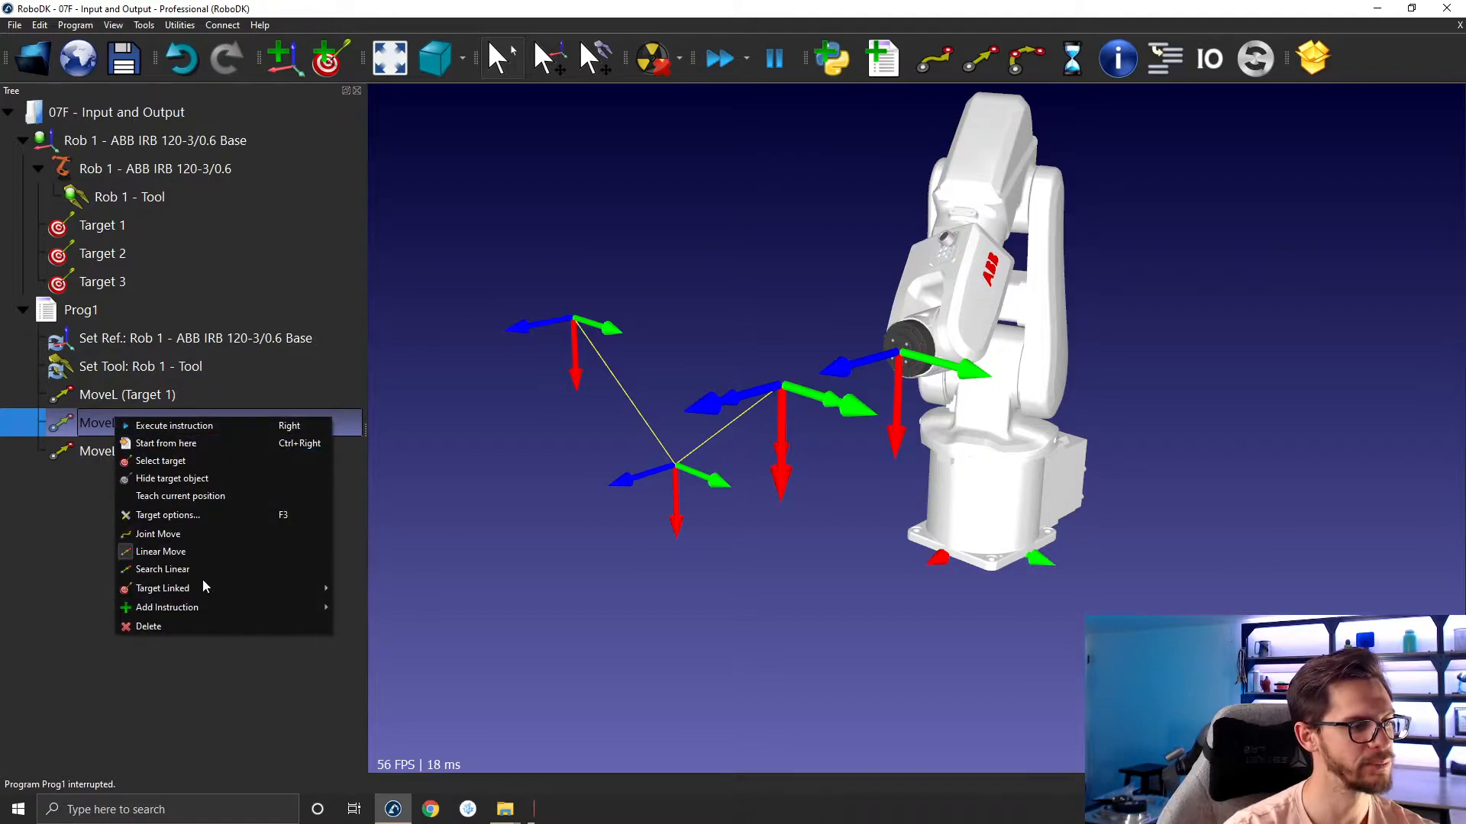
mouse_move(200, 606)
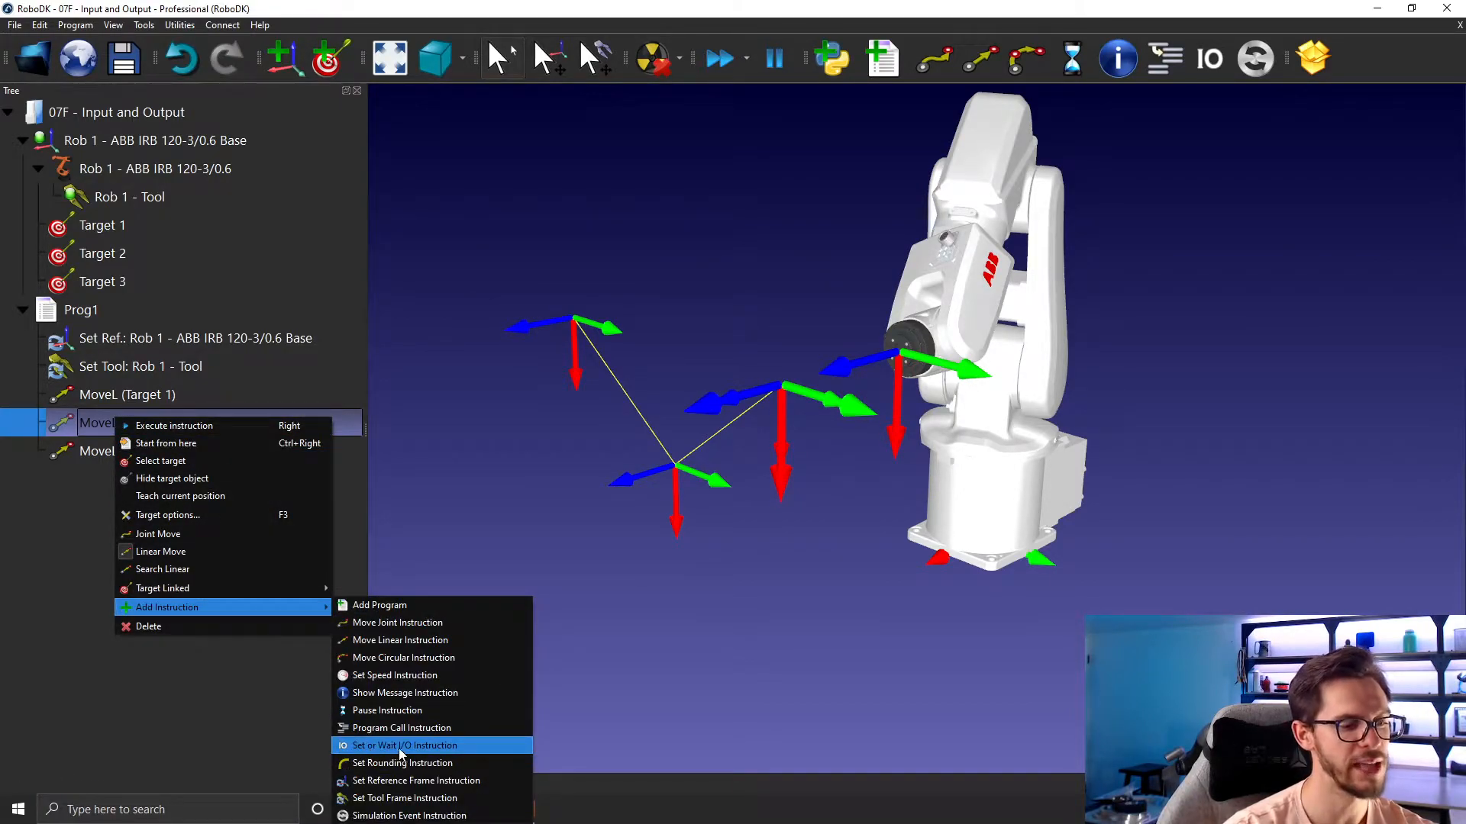
key("Escape")
key("Escape")
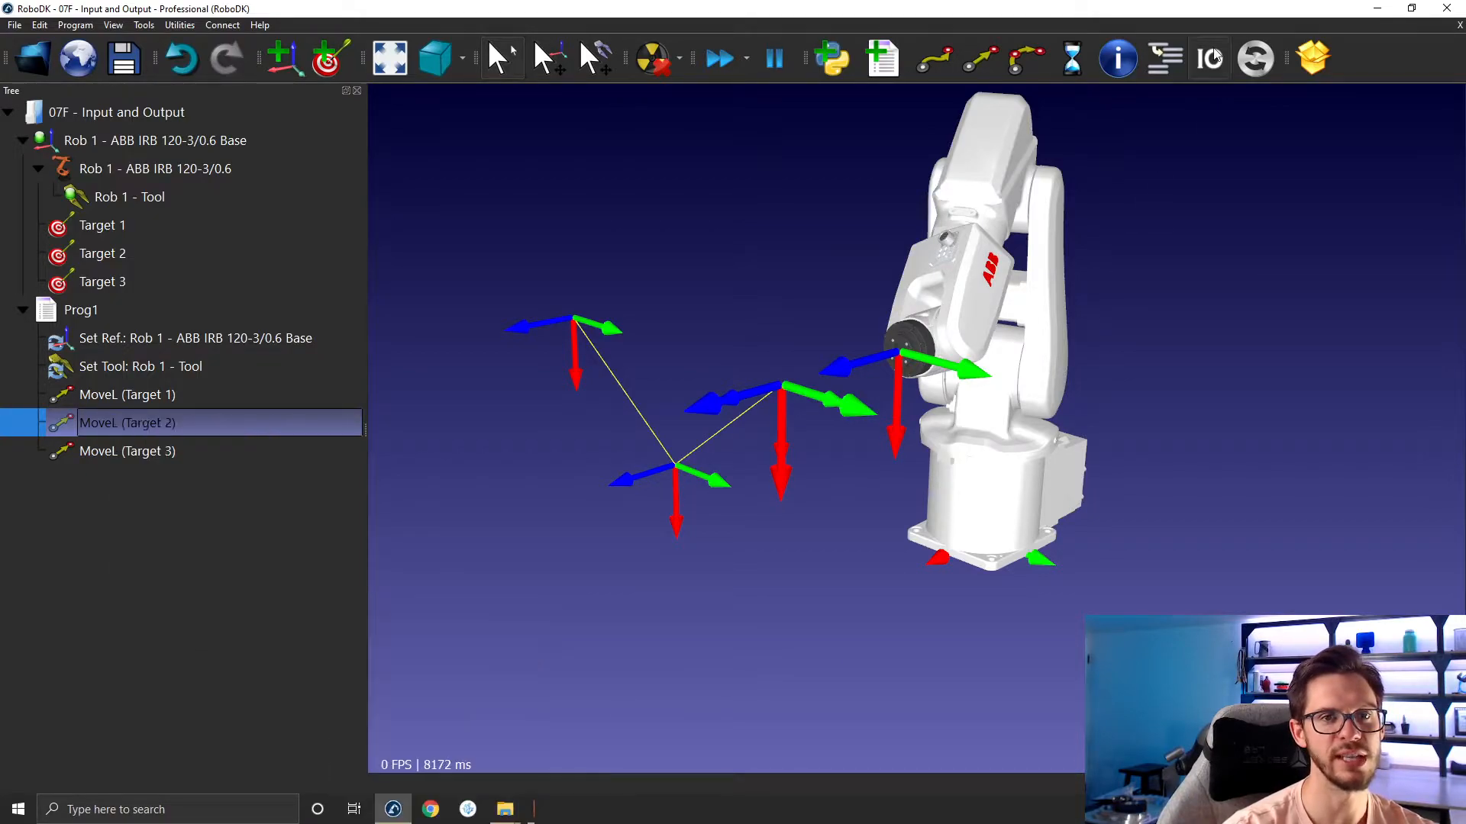
left_click(1214, 57)
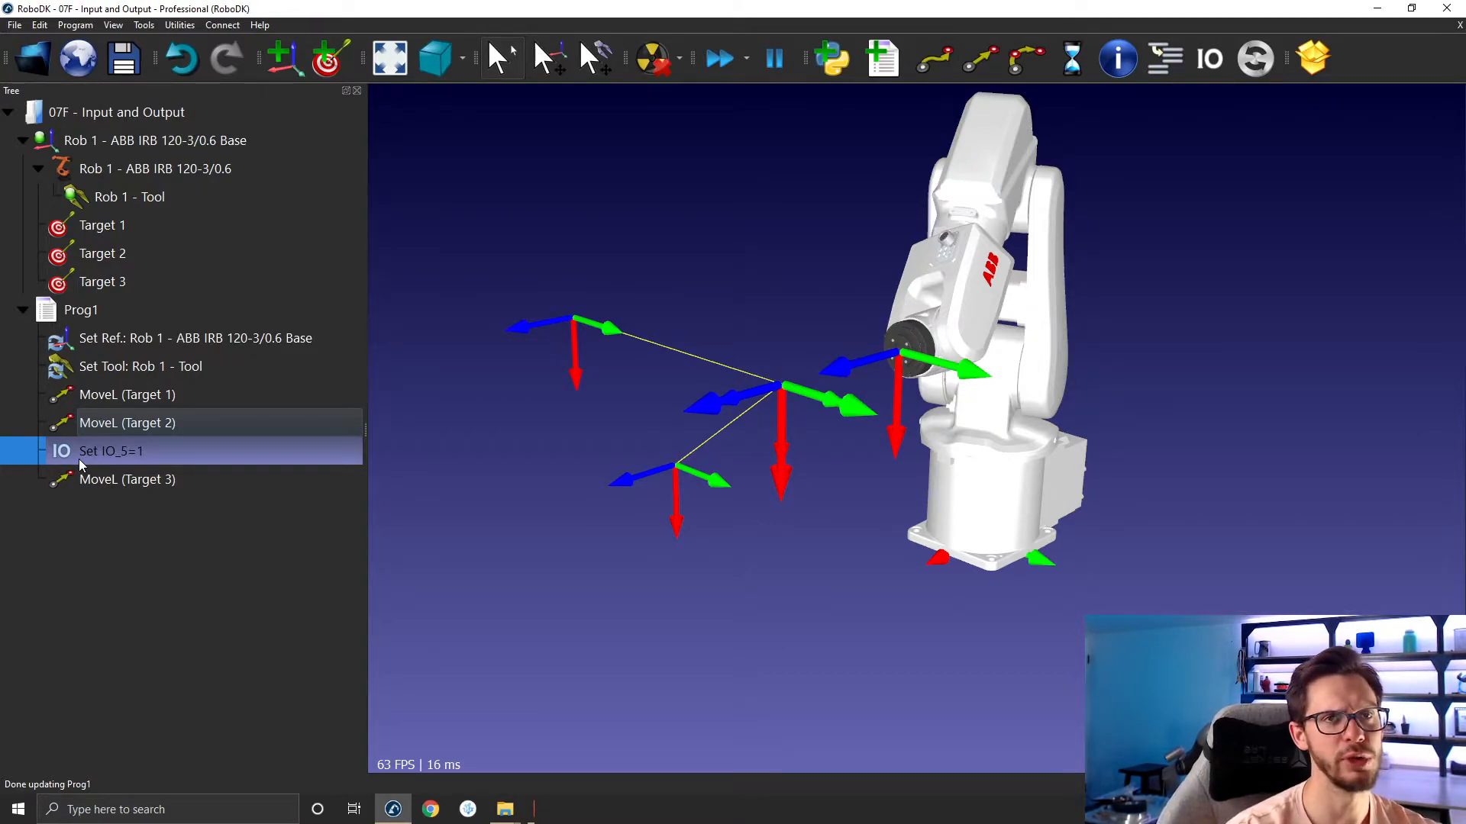
Examine the Set Digital Output and Set Analog Output types, with their IO name and value, for the new I/O instruction
right_click(134, 456)
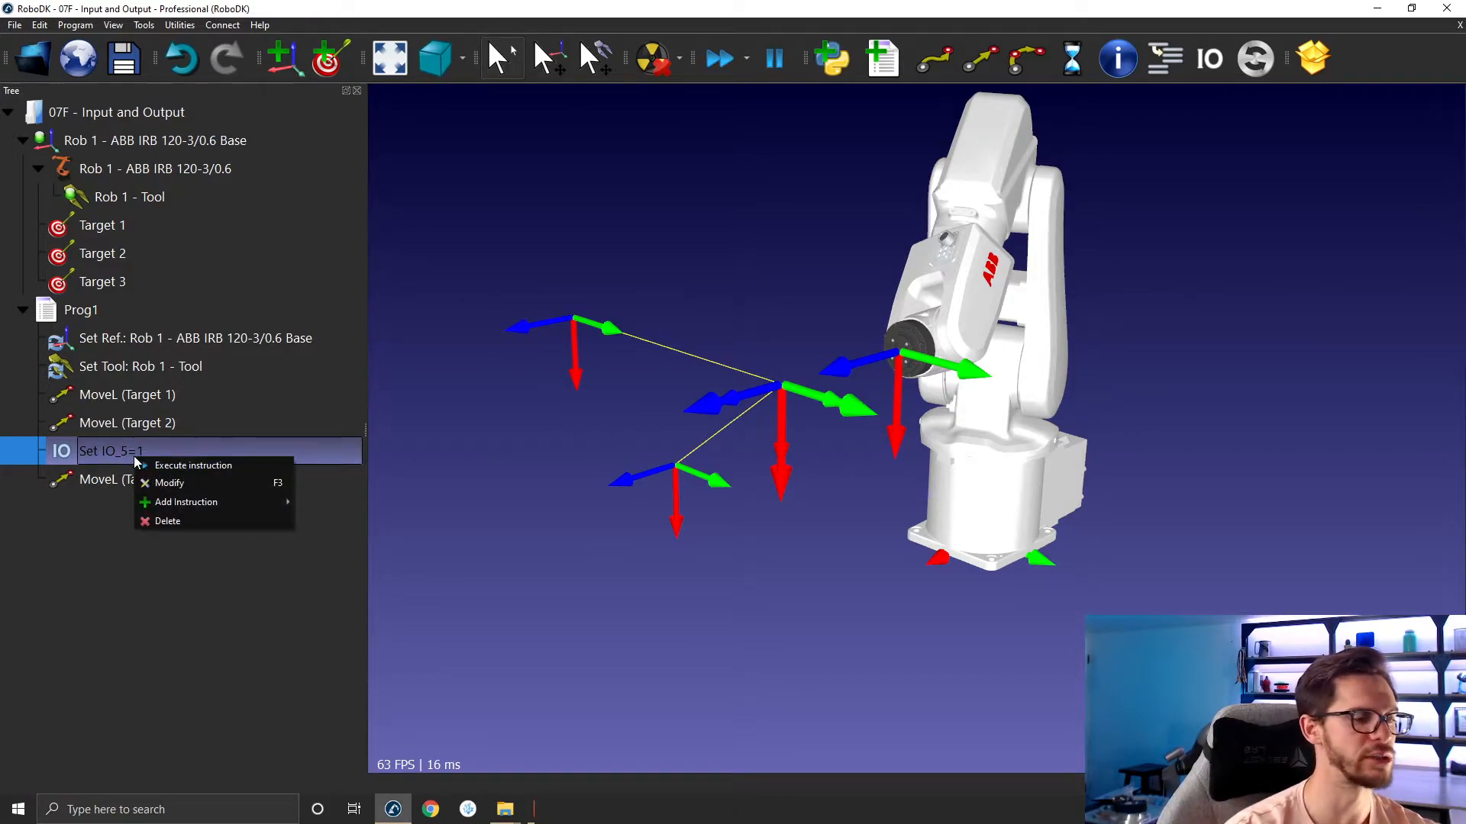
left_click(170, 483)
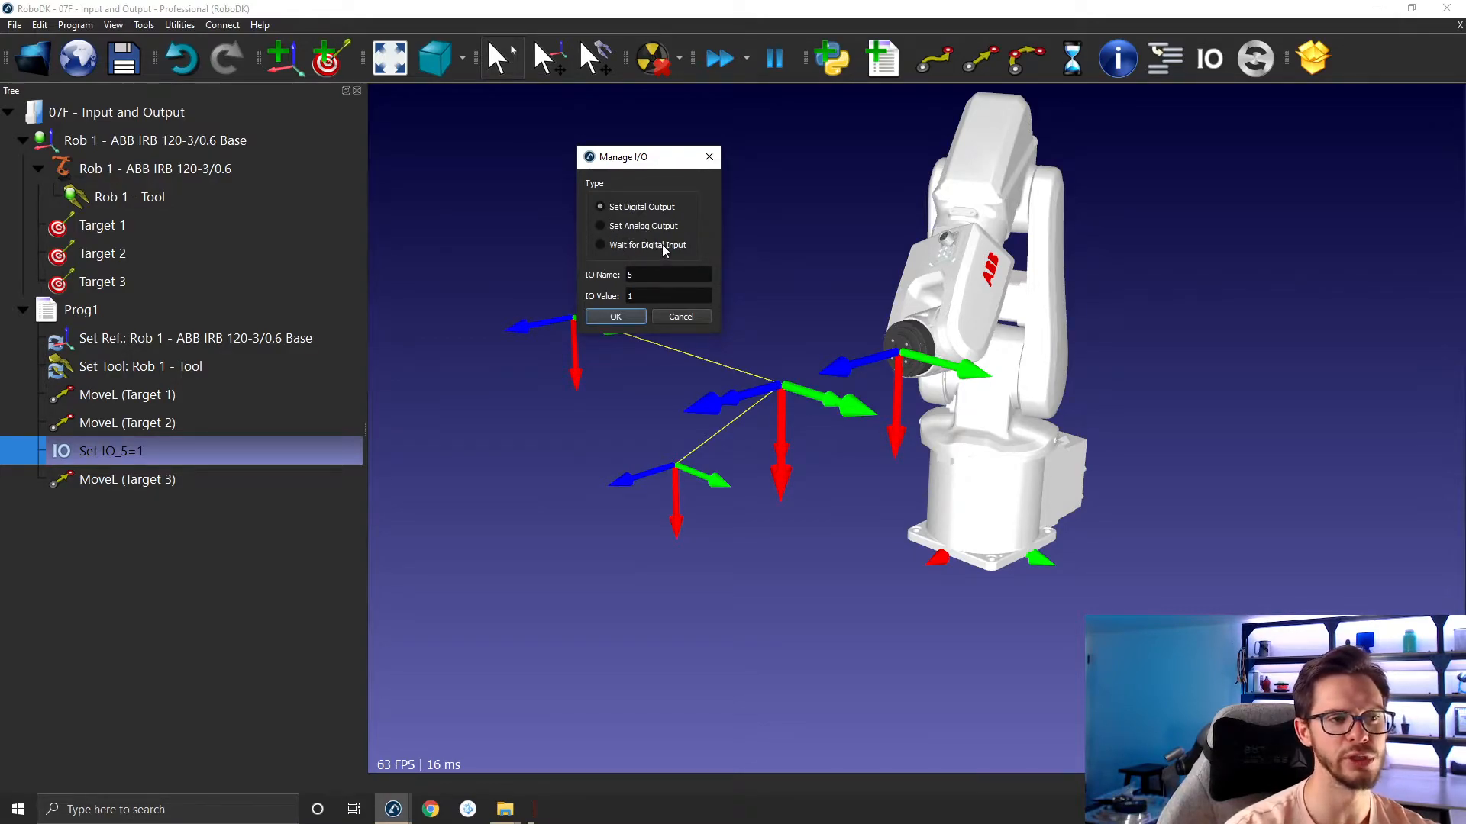
left_click(600, 226)
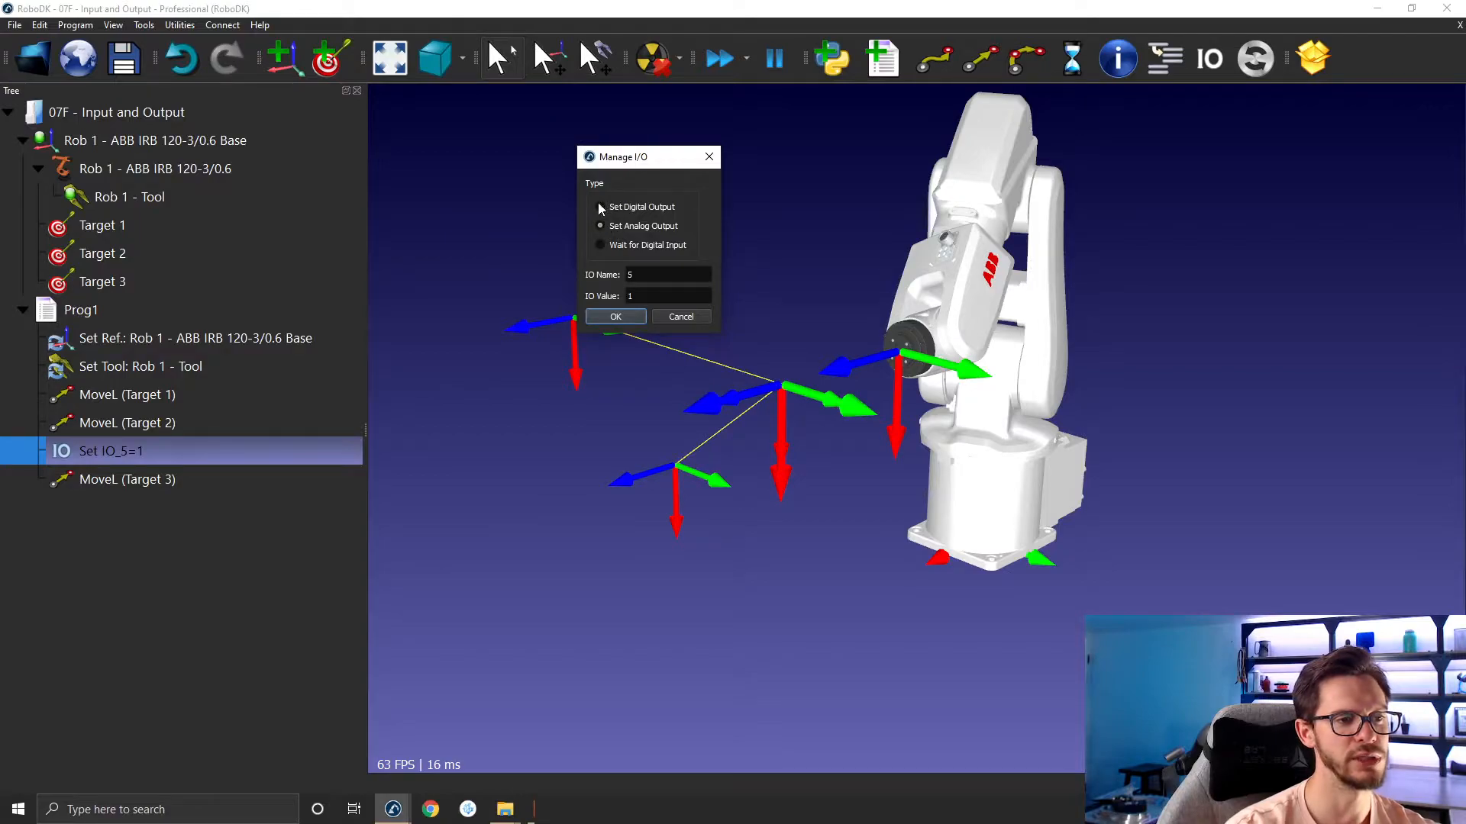
key("Tab")
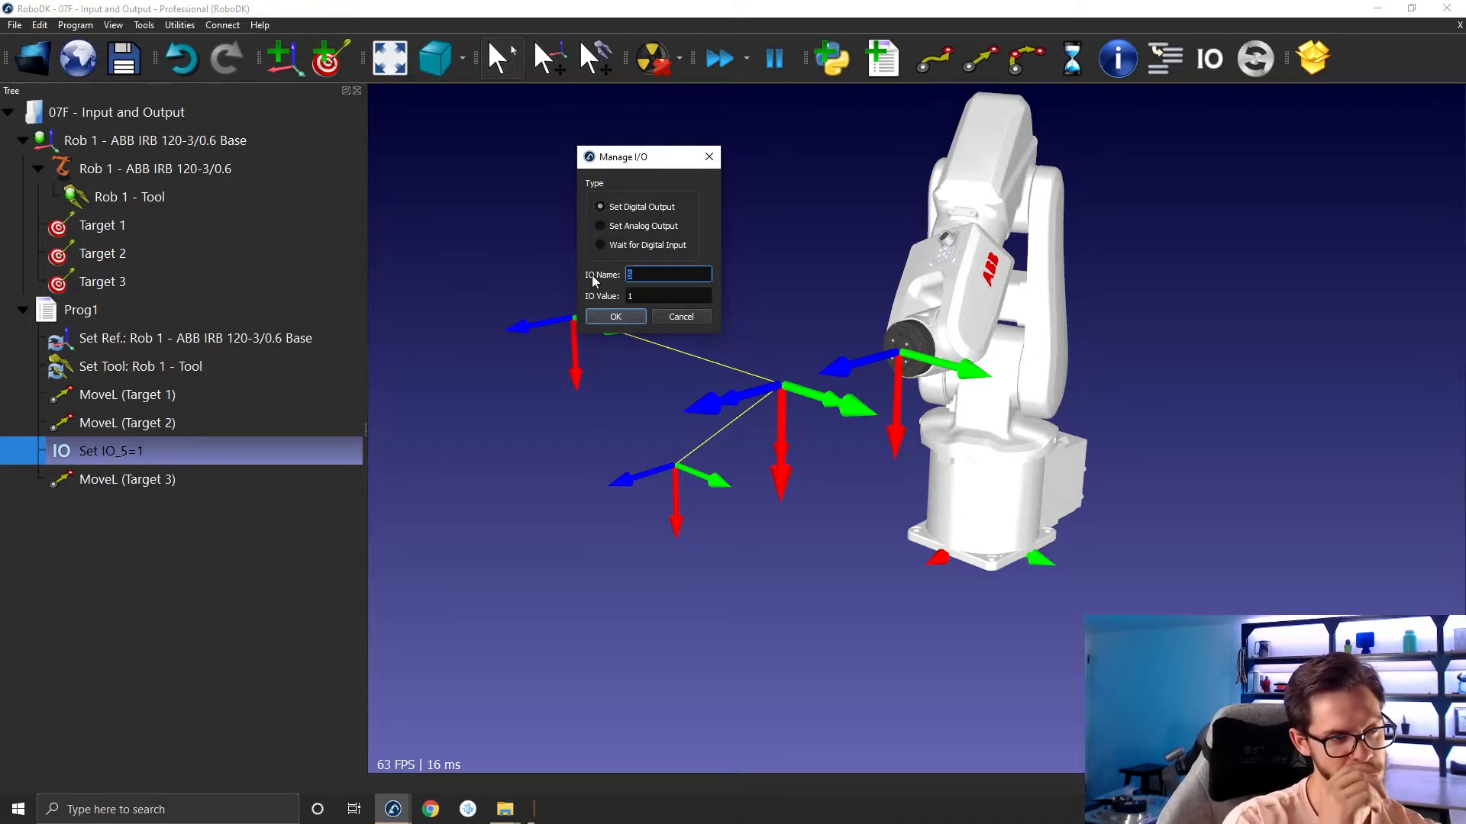
key("Tab")
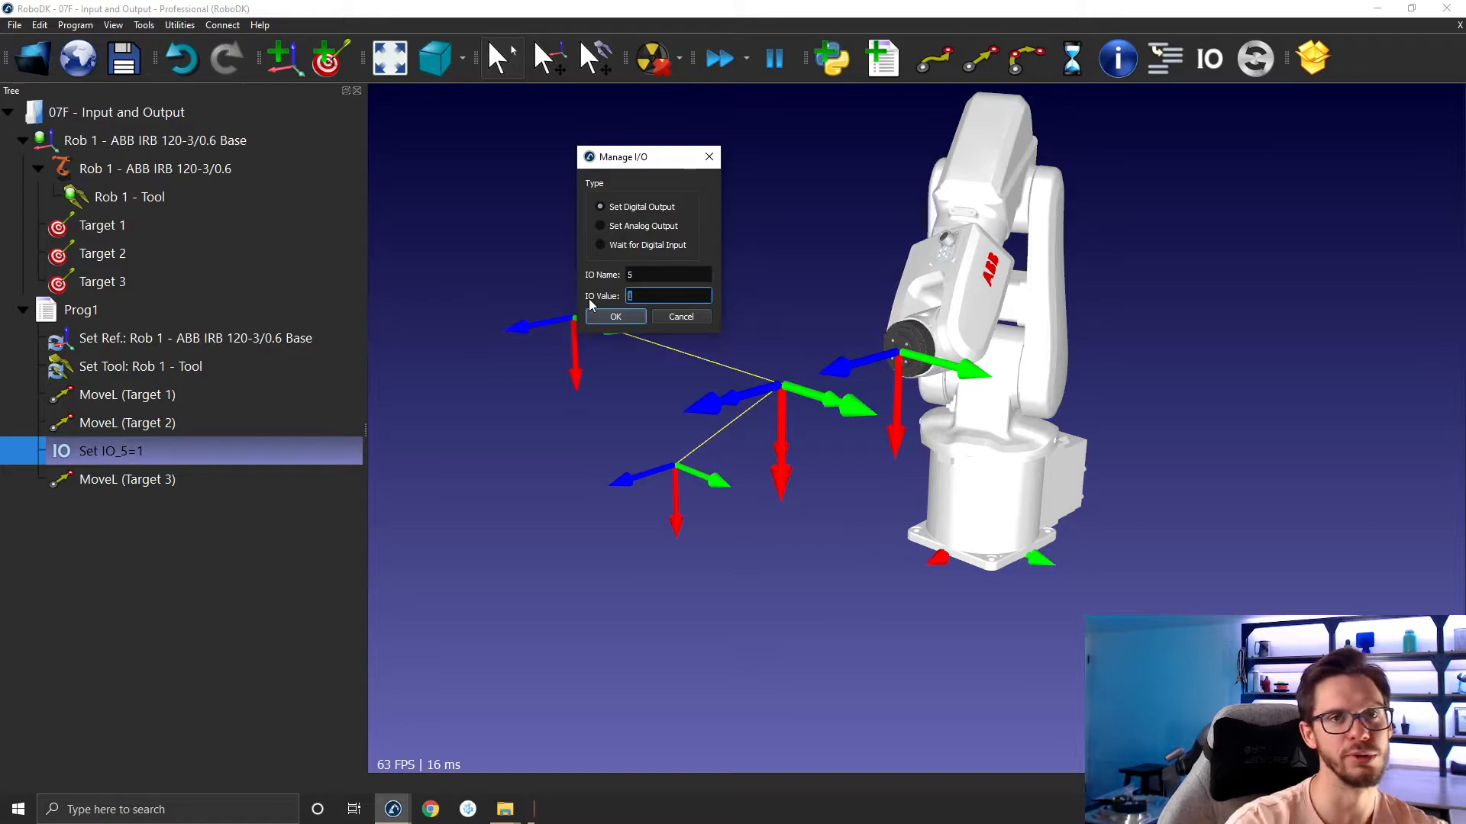
left_click(598, 223)
key("Tab")
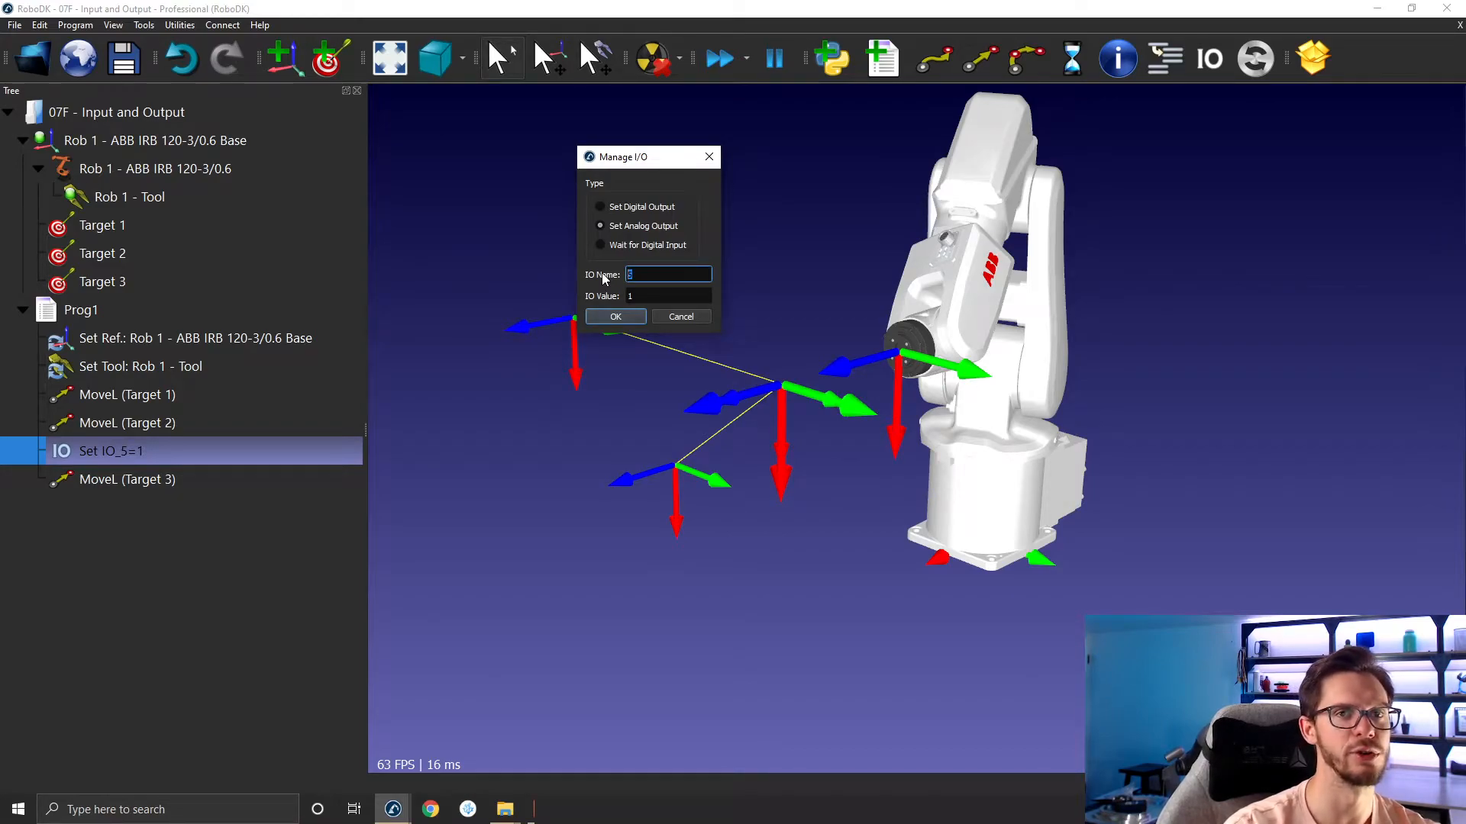
key("Tab")
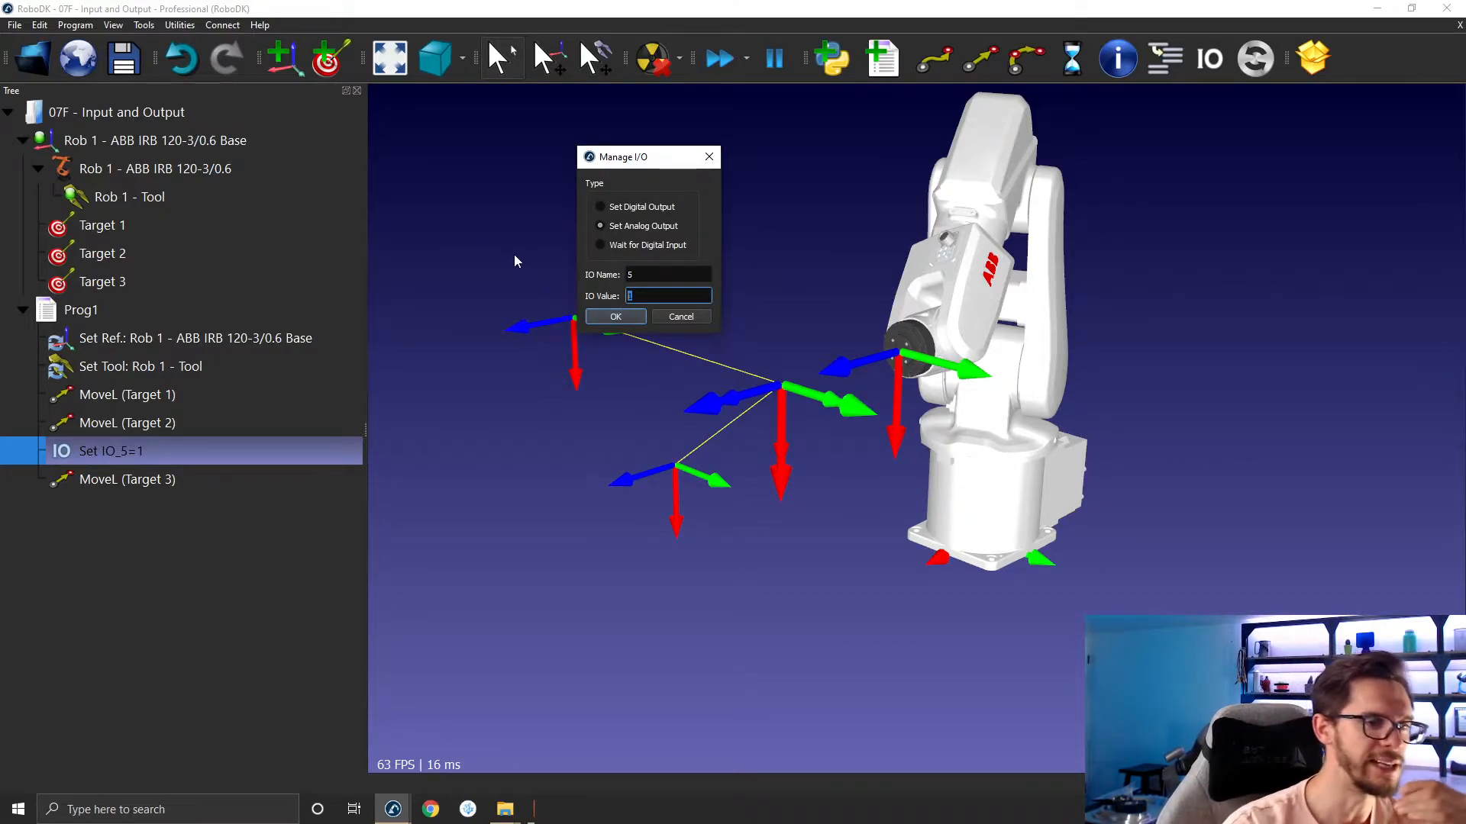
Try the Wait for Digital Input type and its timeout option, and restore the instruction to Set Digital Output
left_click(600, 245)
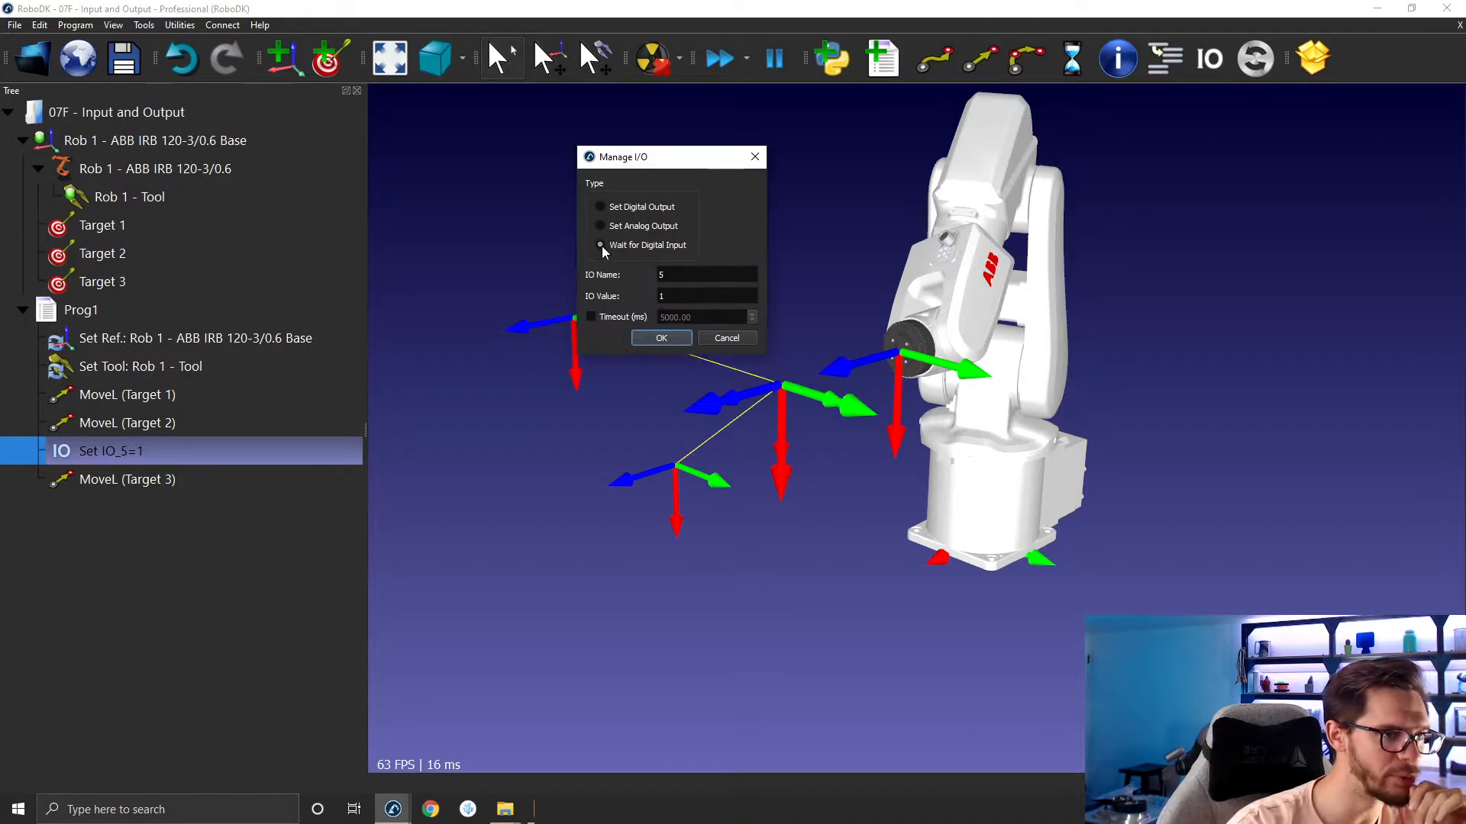
key("shift+Tab")
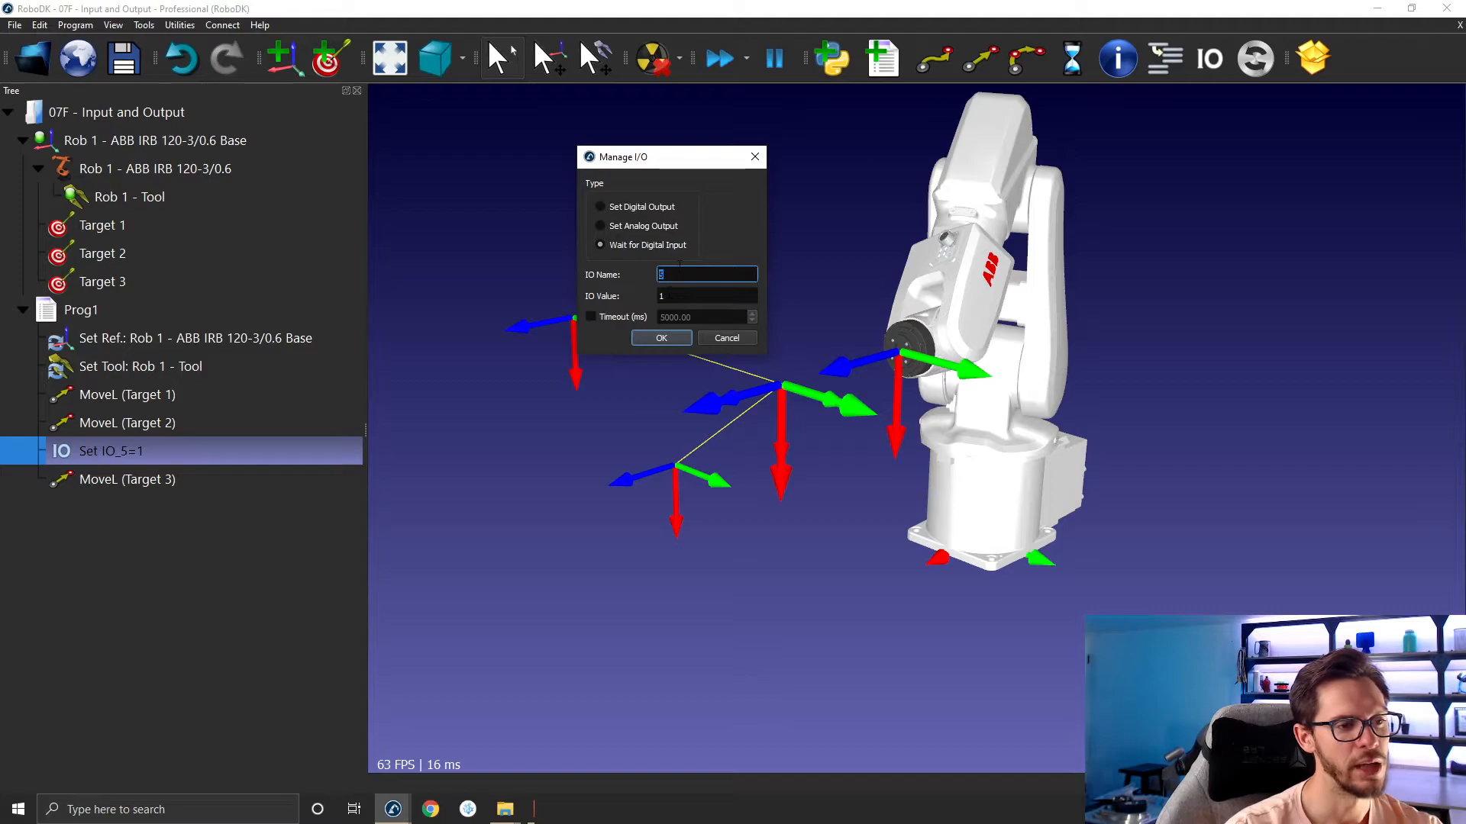
key("Tab")
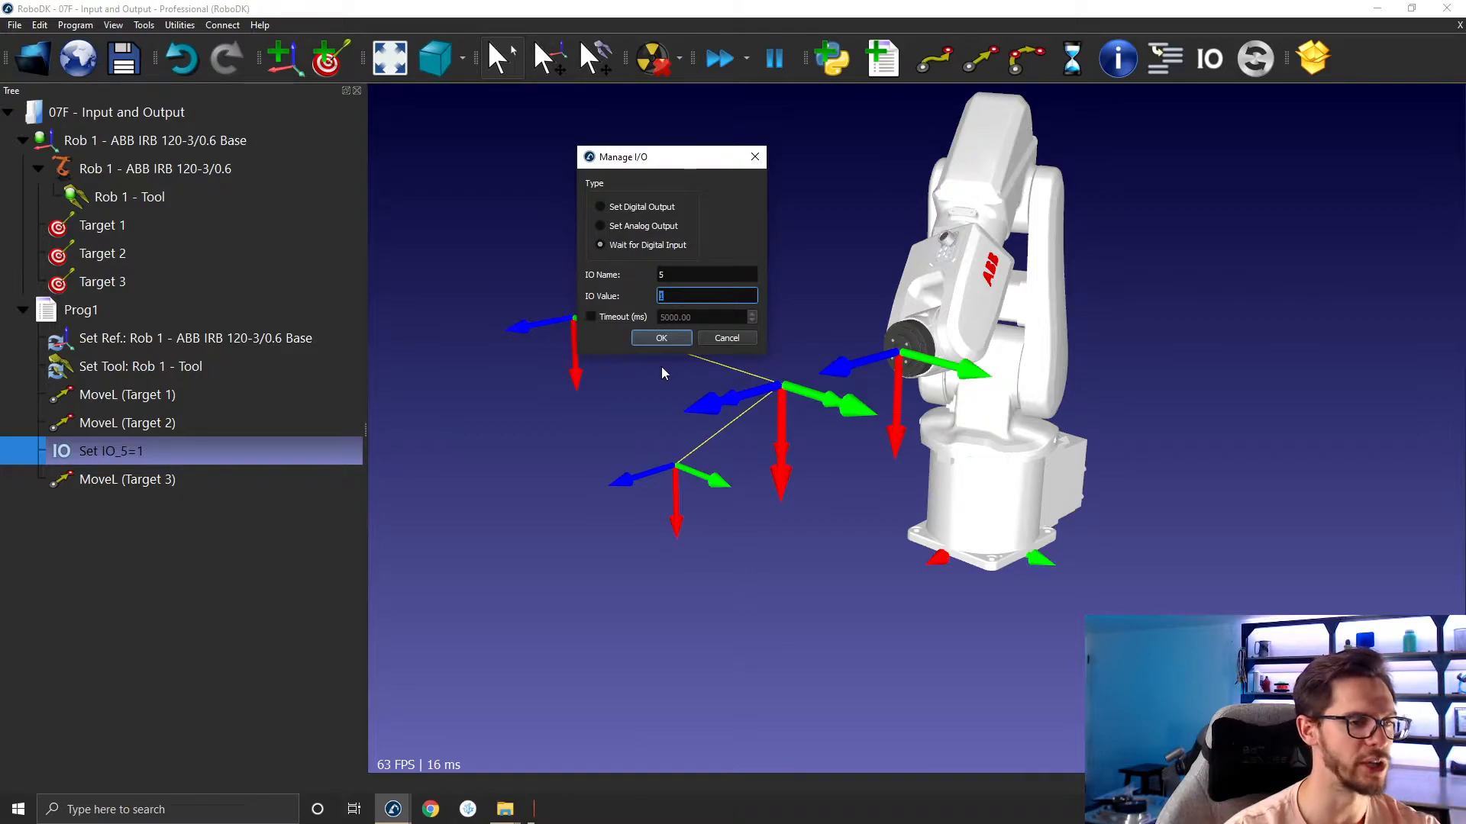
left_click(590, 319)
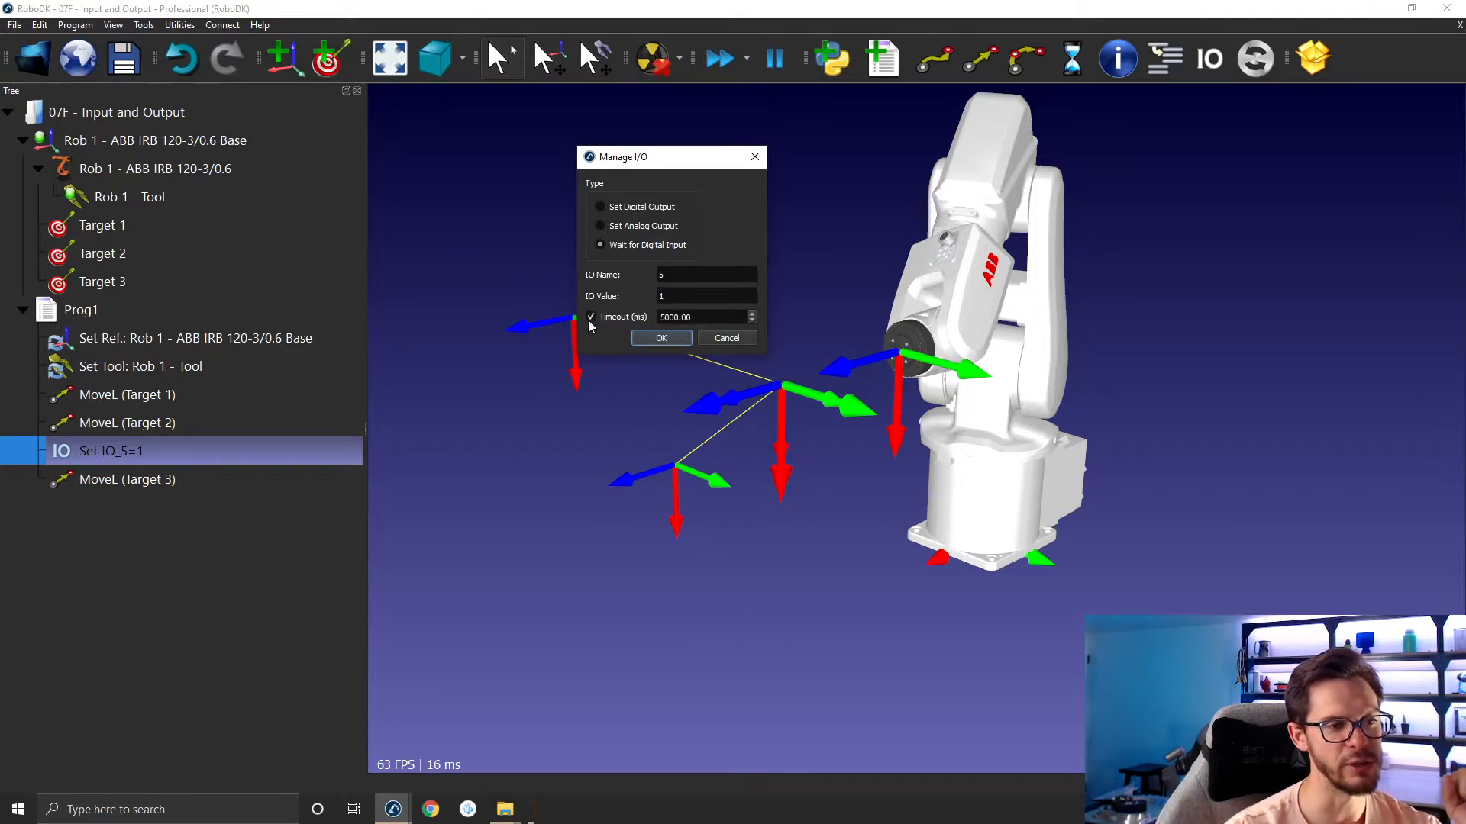
left_click(590, 319)
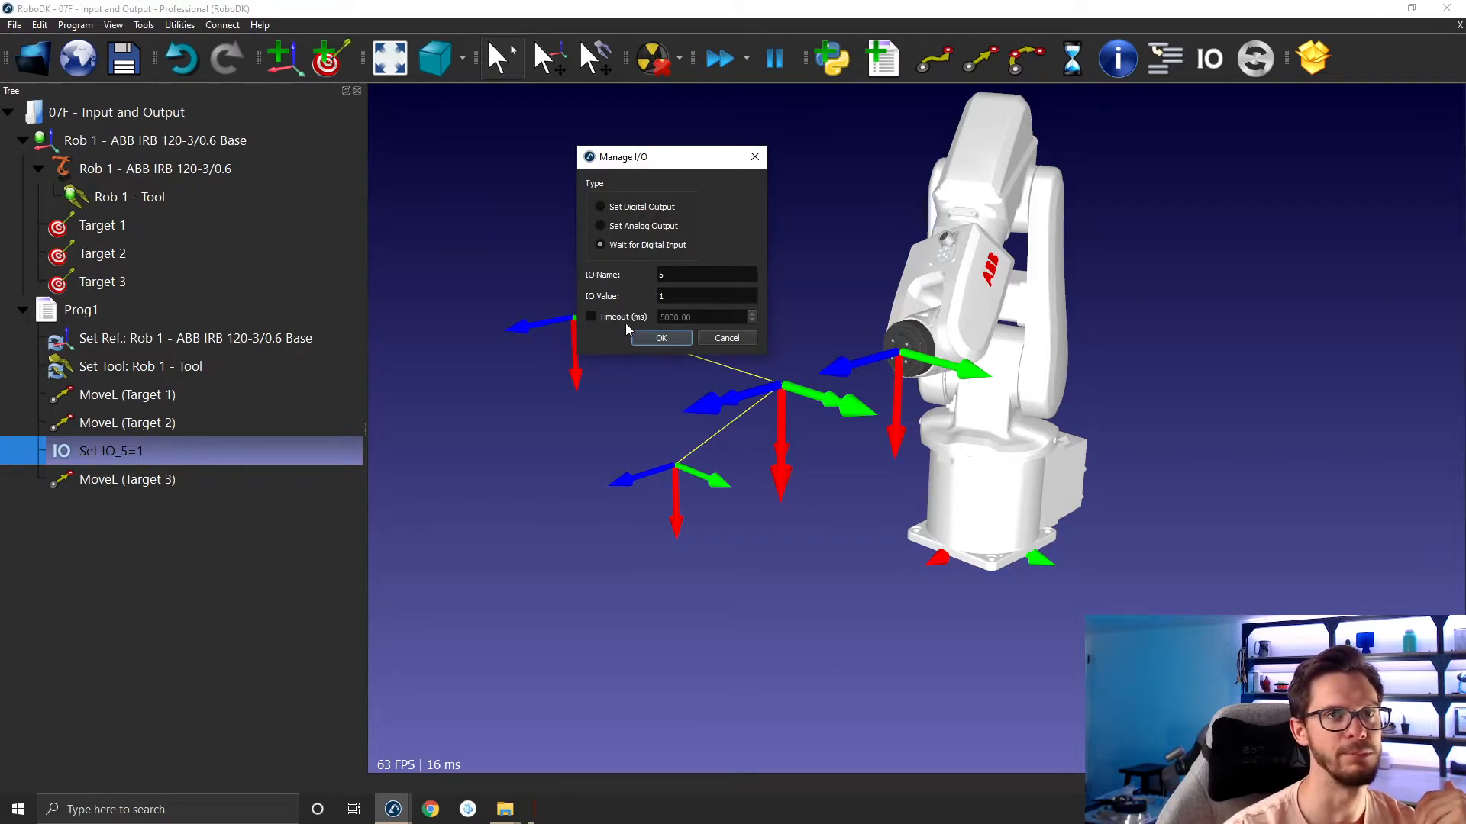
left_click(650, 210)
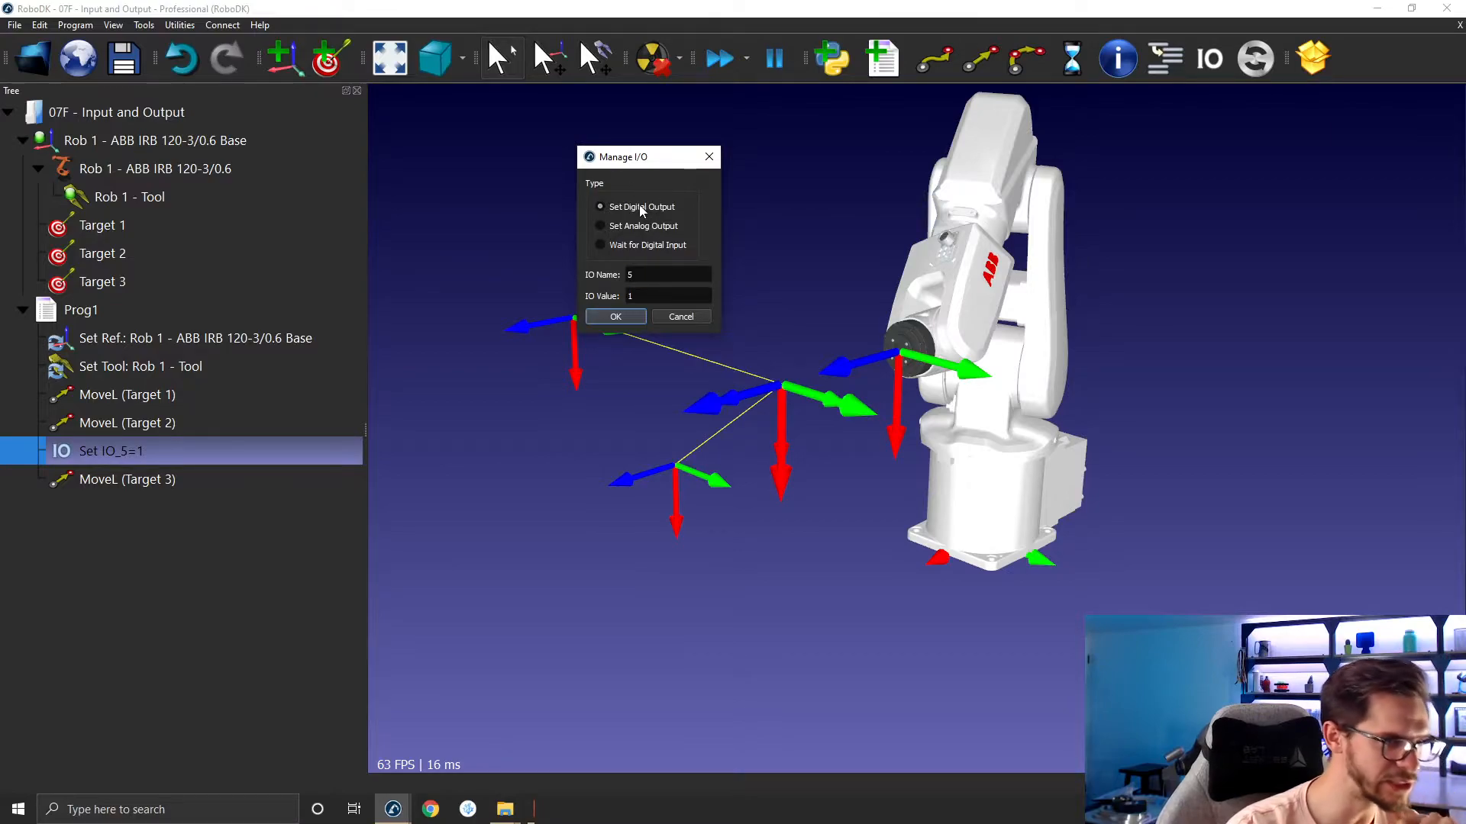
left_click(632, 322)
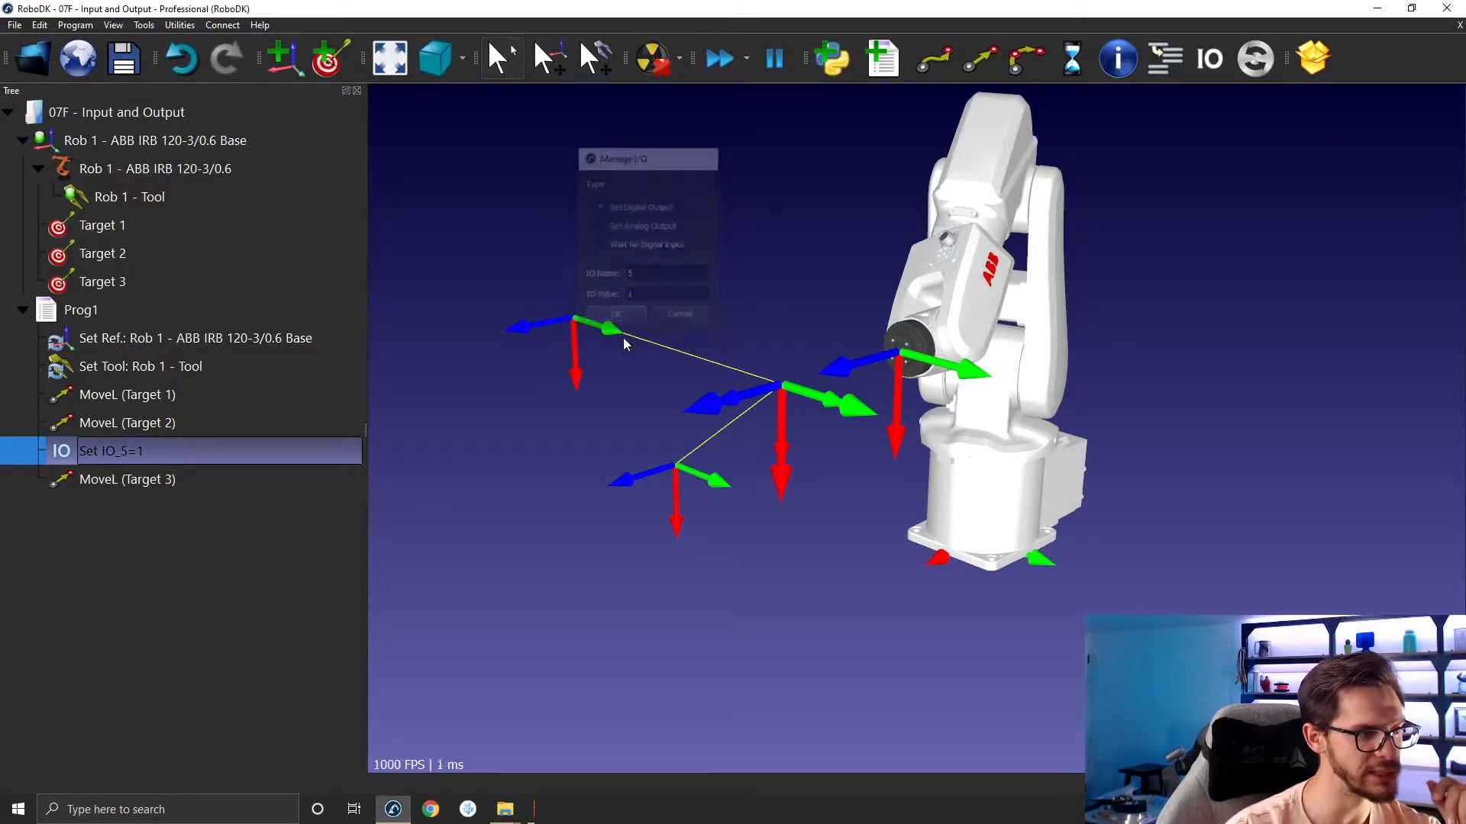
Add a second Set or Wait I/O instruction after the linear move to Target 3
right_click(260, 478)
mouse_move(326, 662)
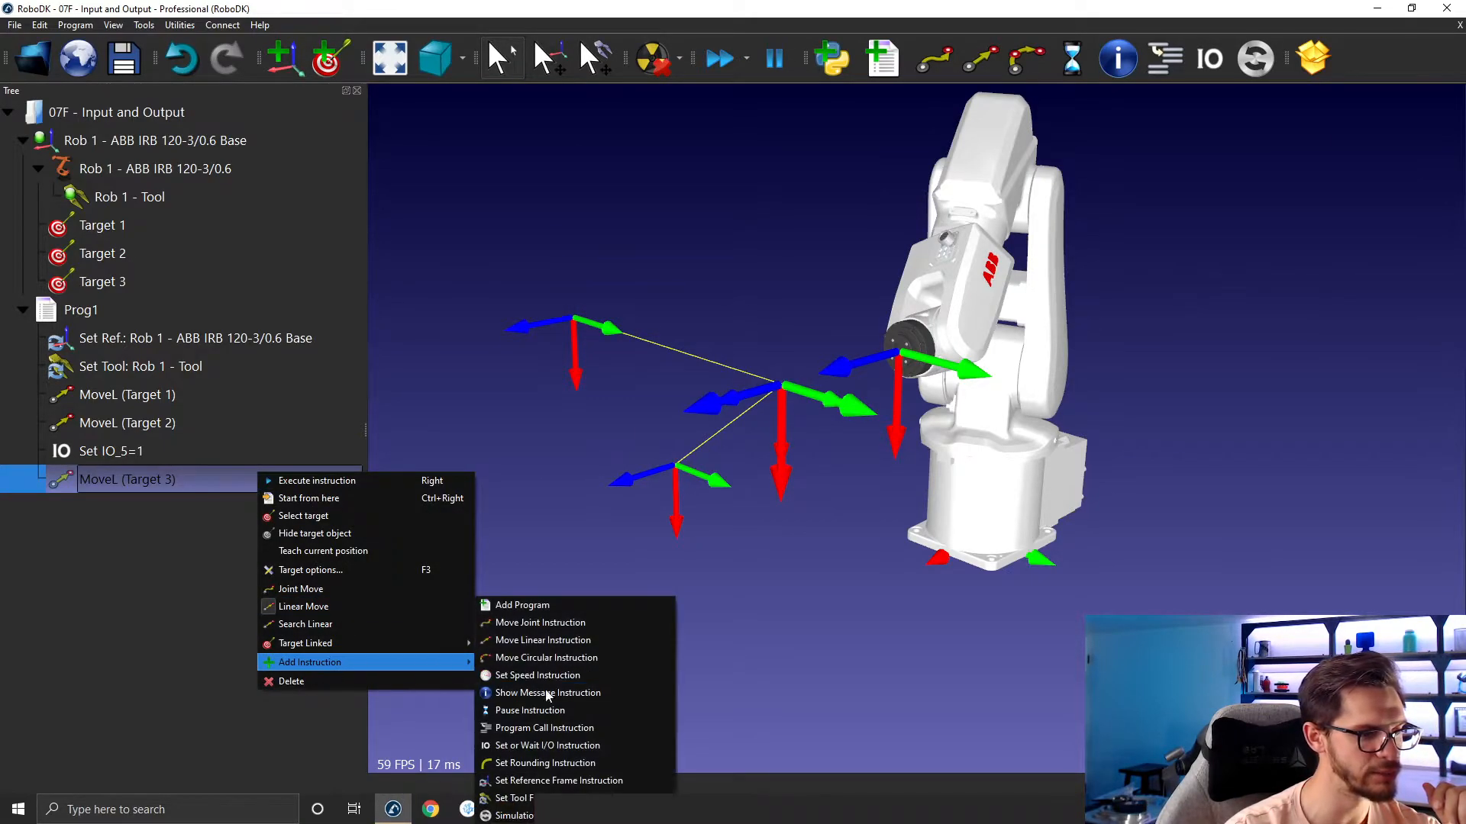
left_click(548, 746)
Change the IO name of the last instruction in Prog1 to Output_Conveyor
right_click(232, 509)
left_click(262, 530)
double_click(730, 421)
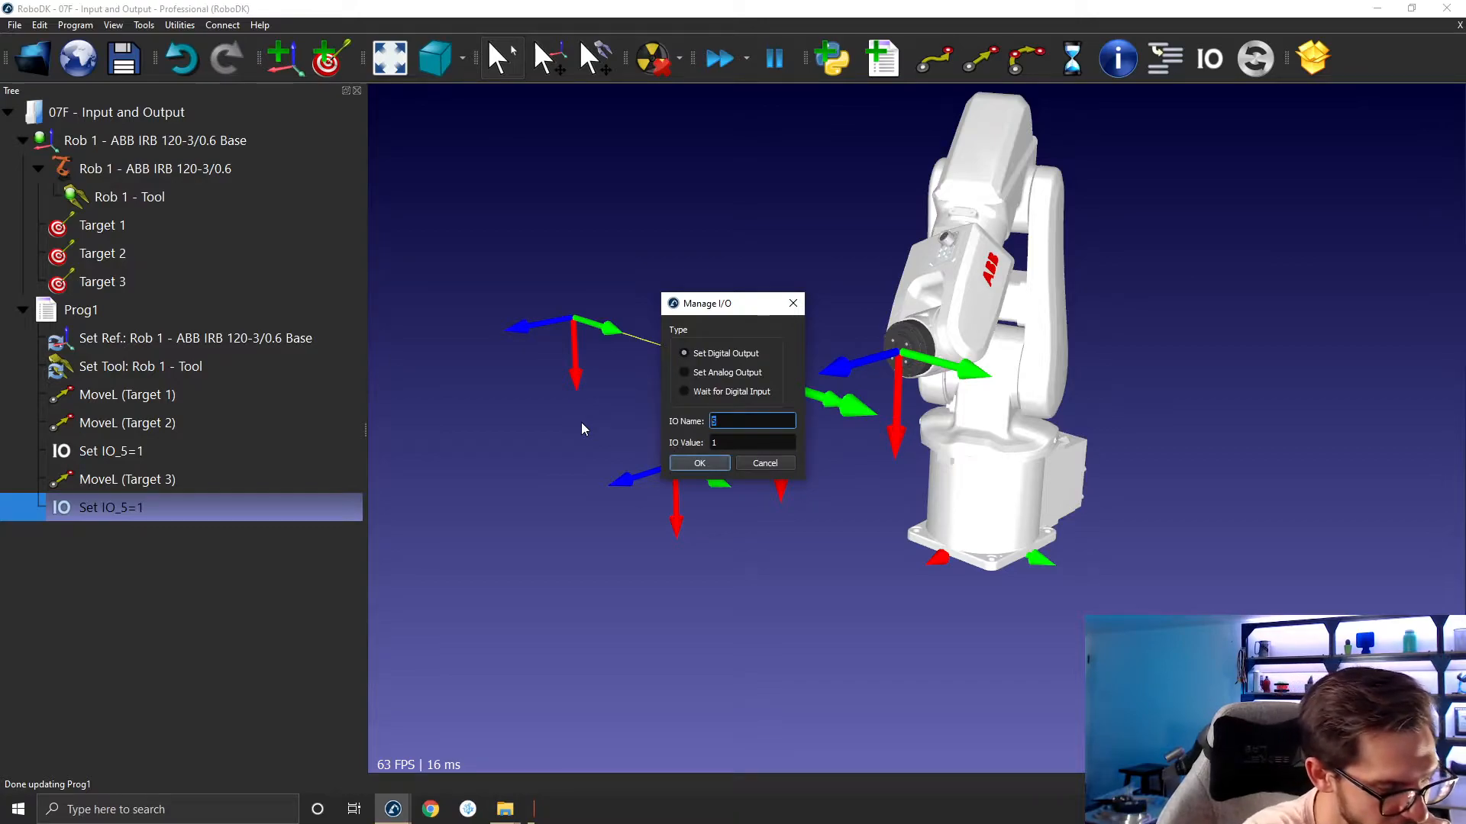
key("BackSpace")
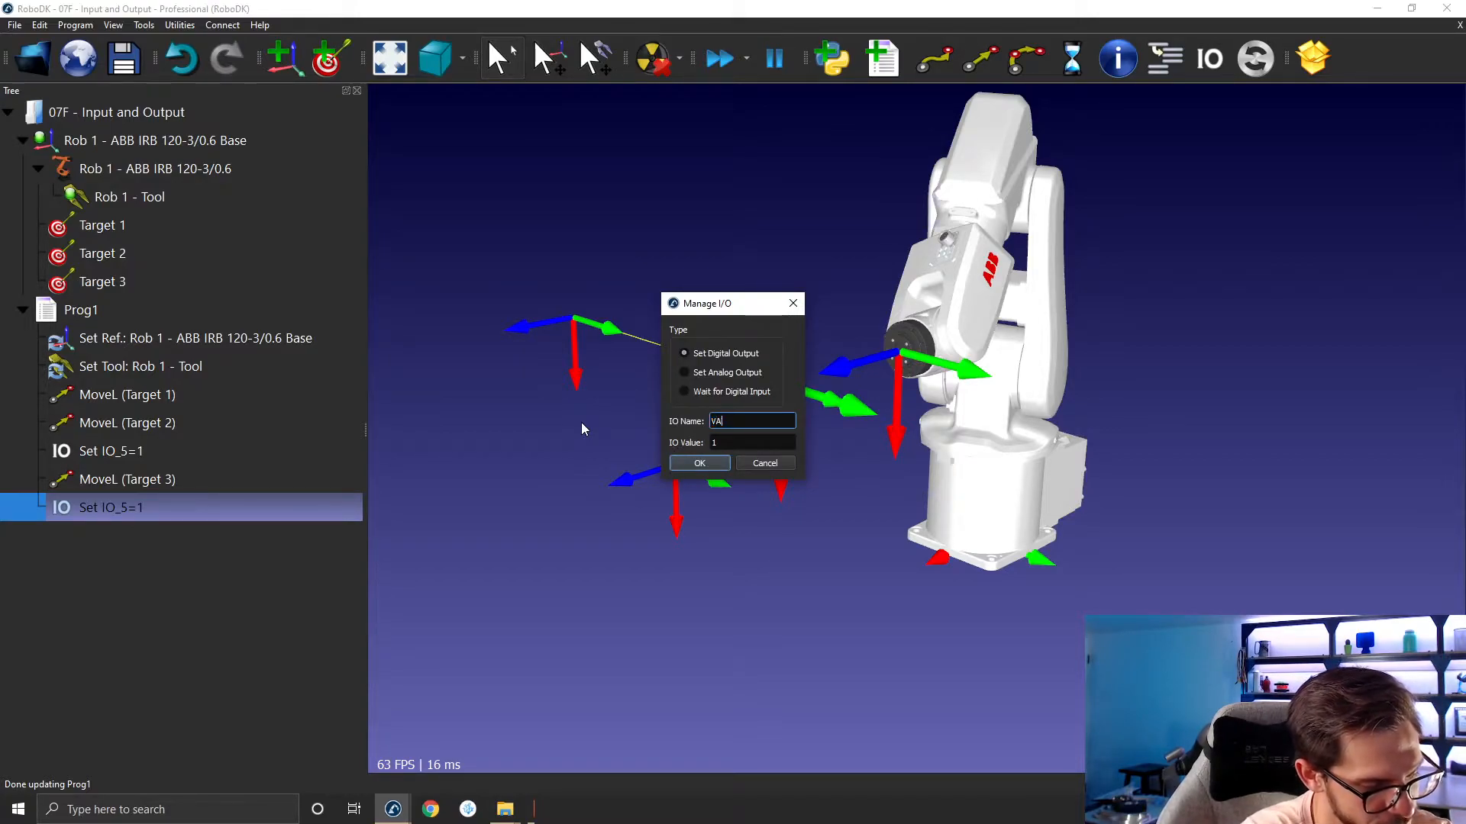
type("Output_Conveyor")
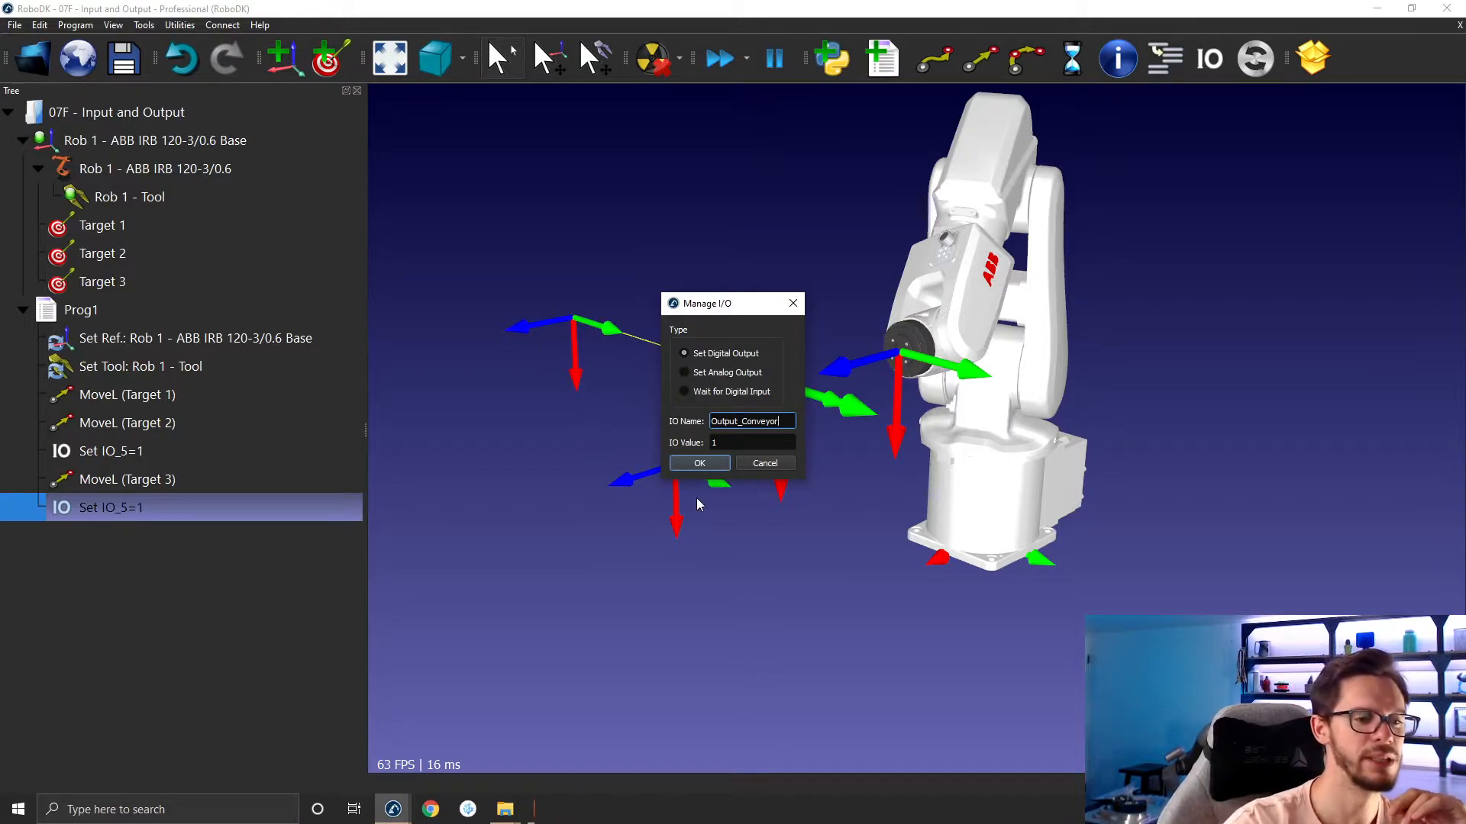
left_click(700, 462)
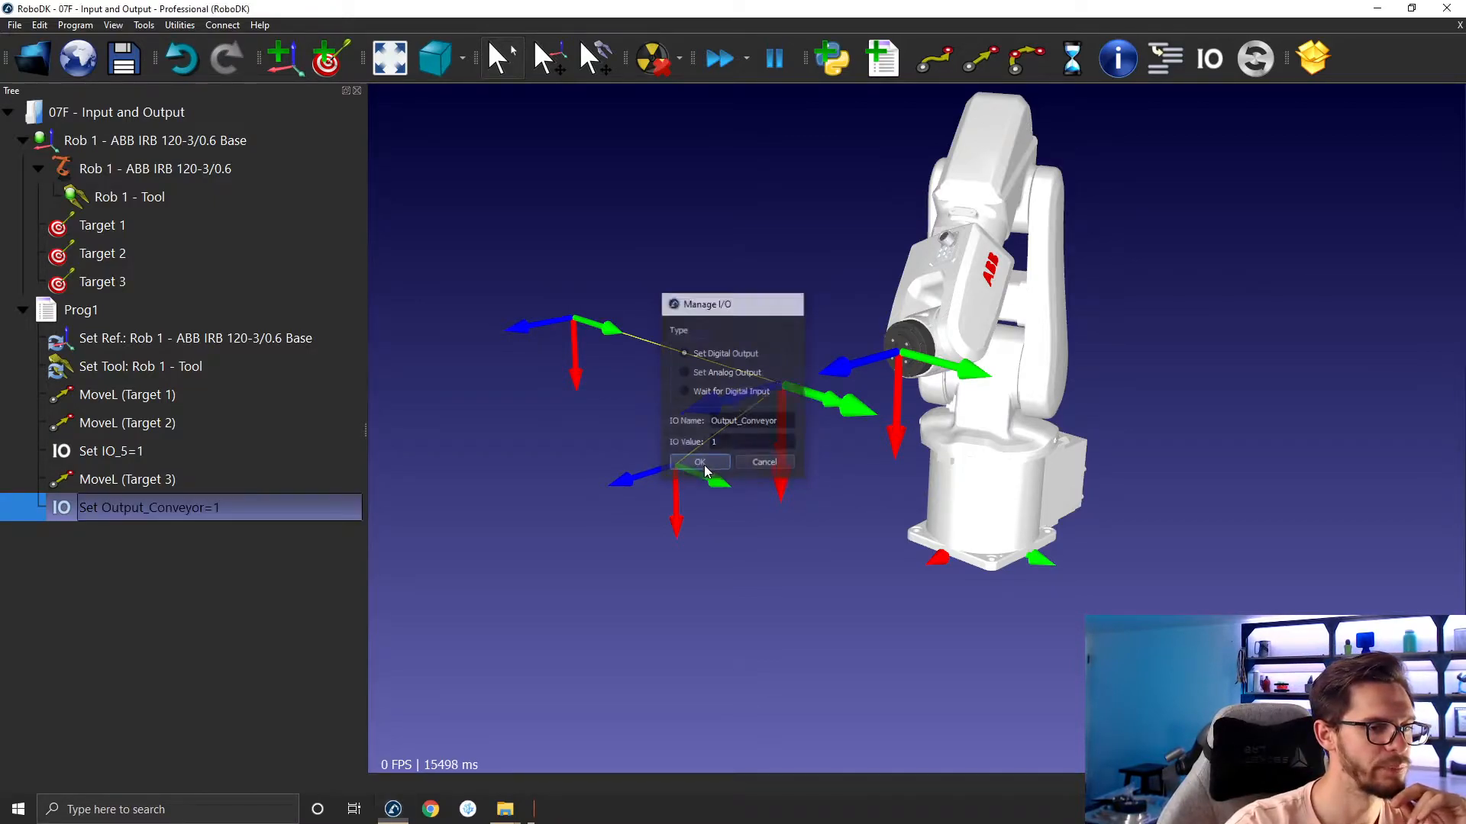
Run Prog1 and examine the station parameters, enlarging their window to show the whole parameter list
double_click(71, 311)
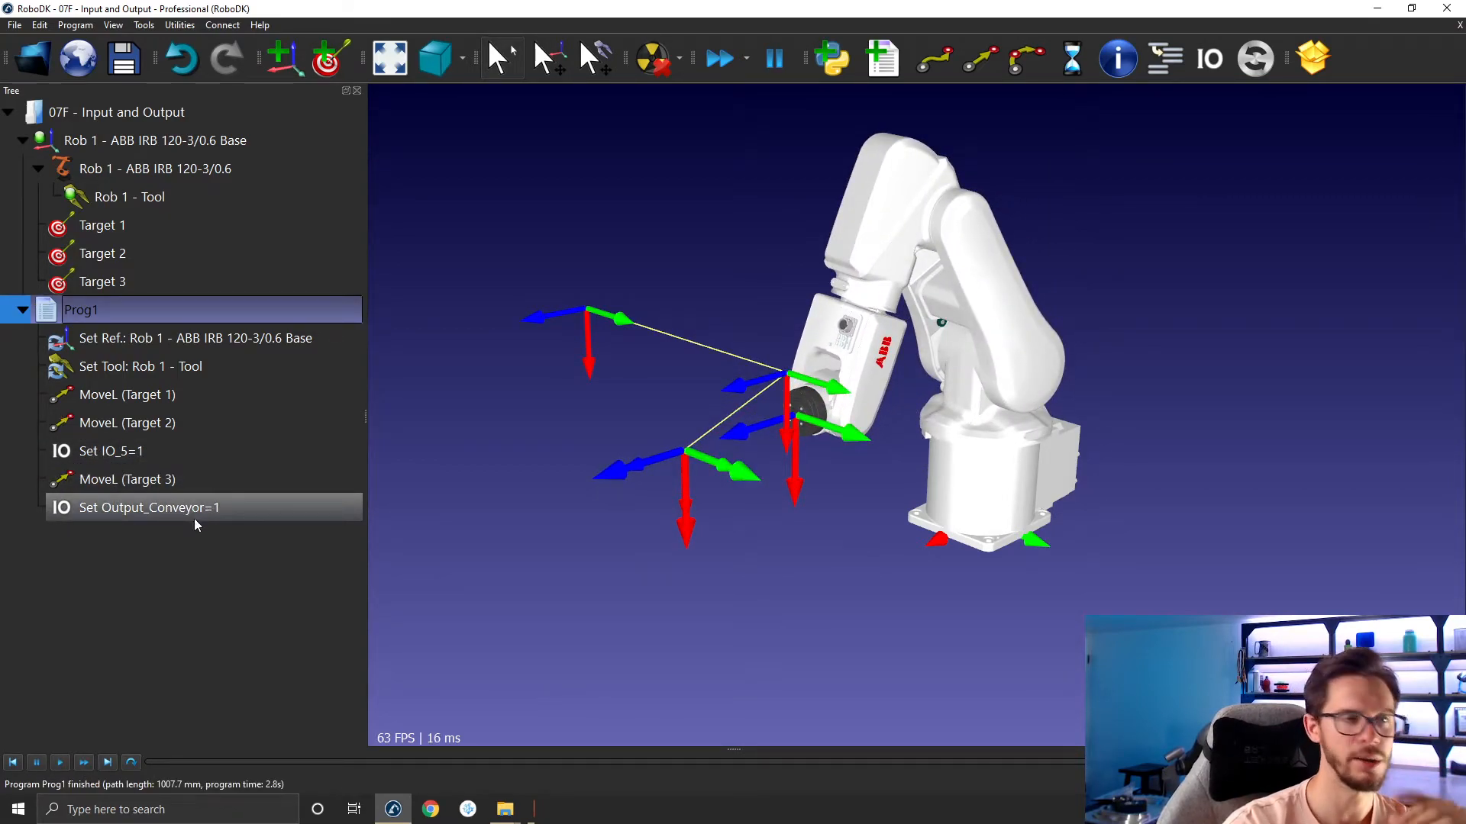
right_click(149, 142)
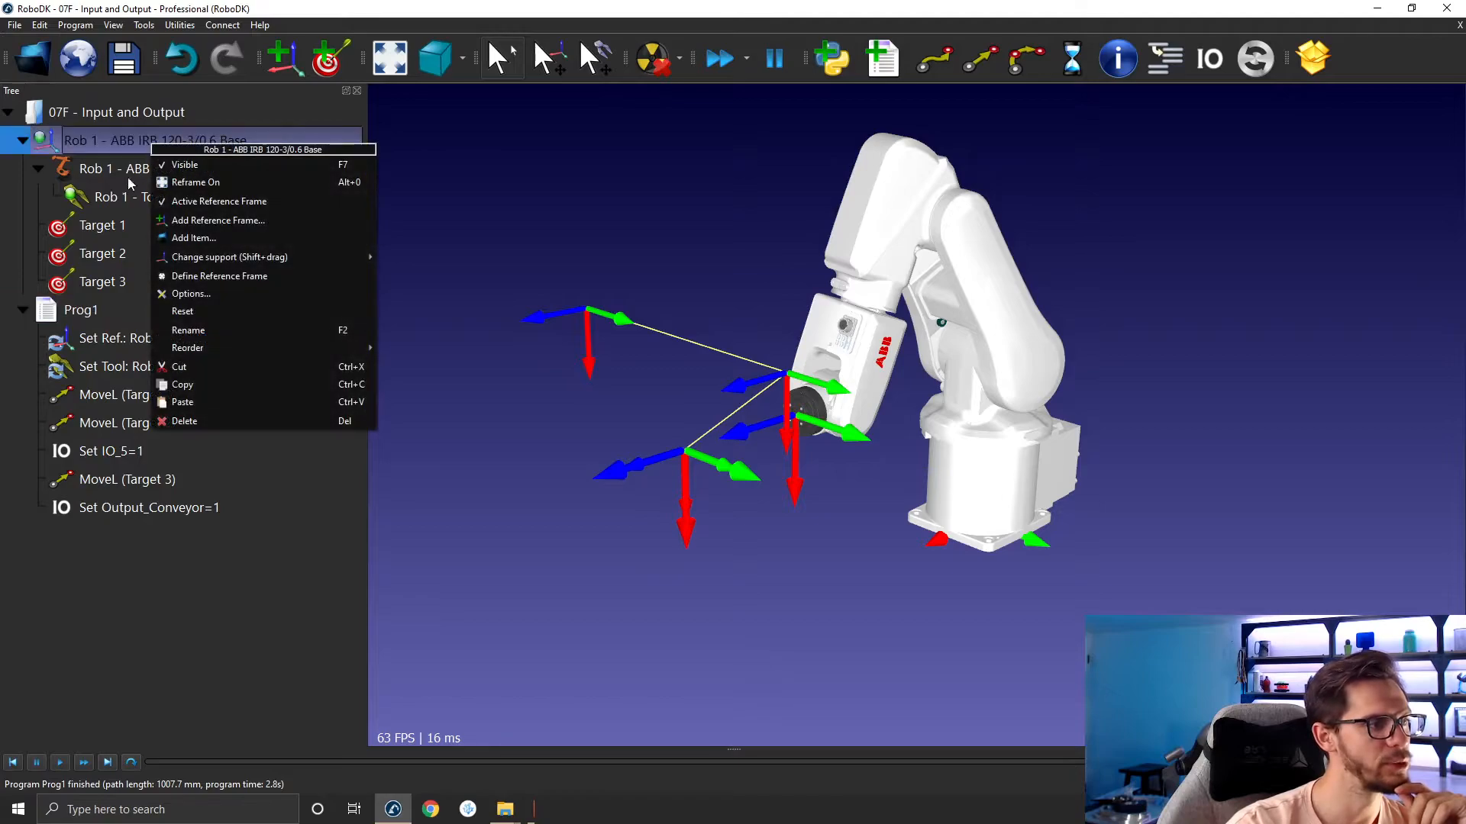
left_click(110, 152)
right_click(111, 112)
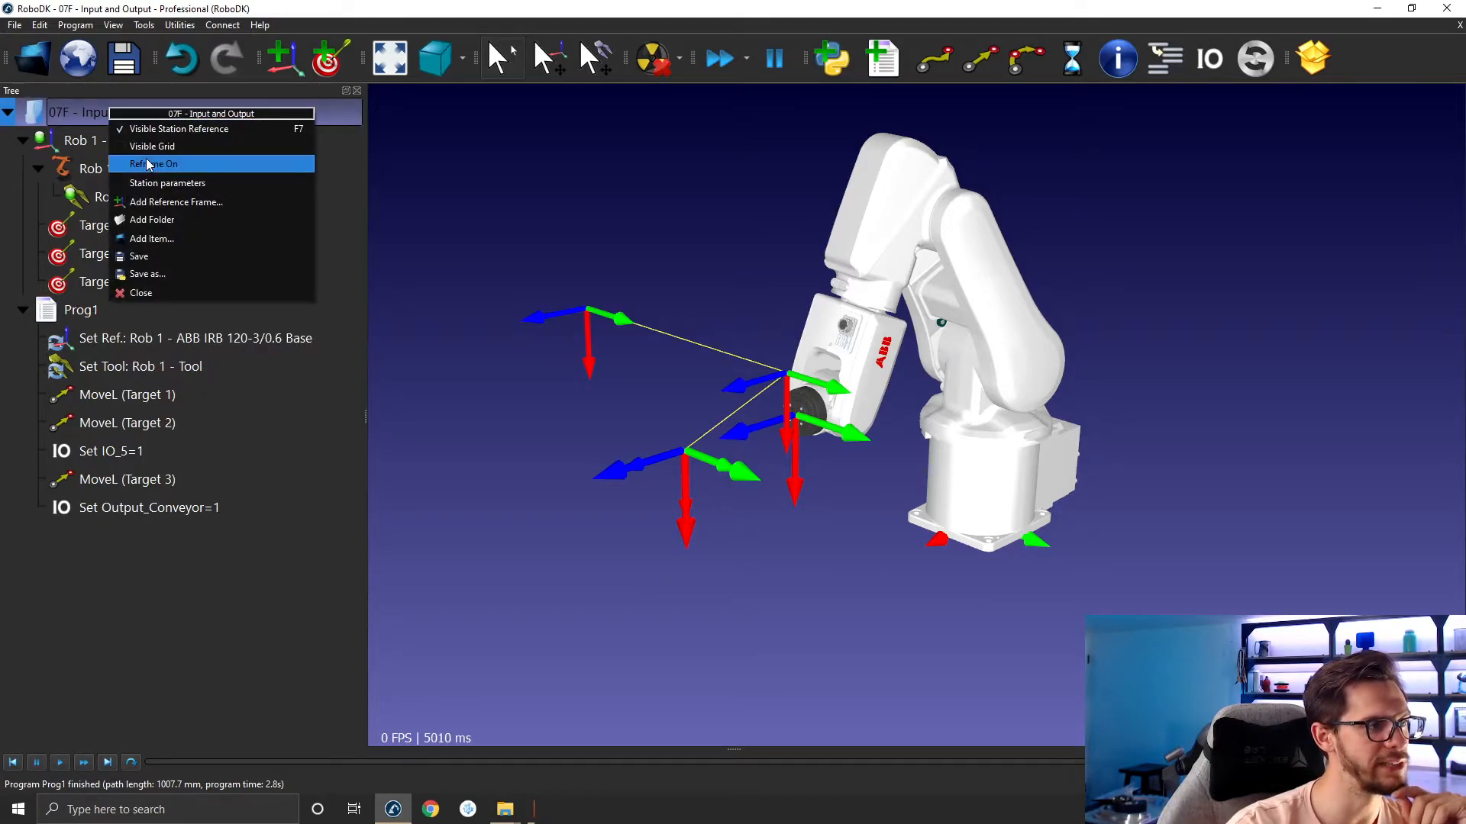
left_click(183, 183)
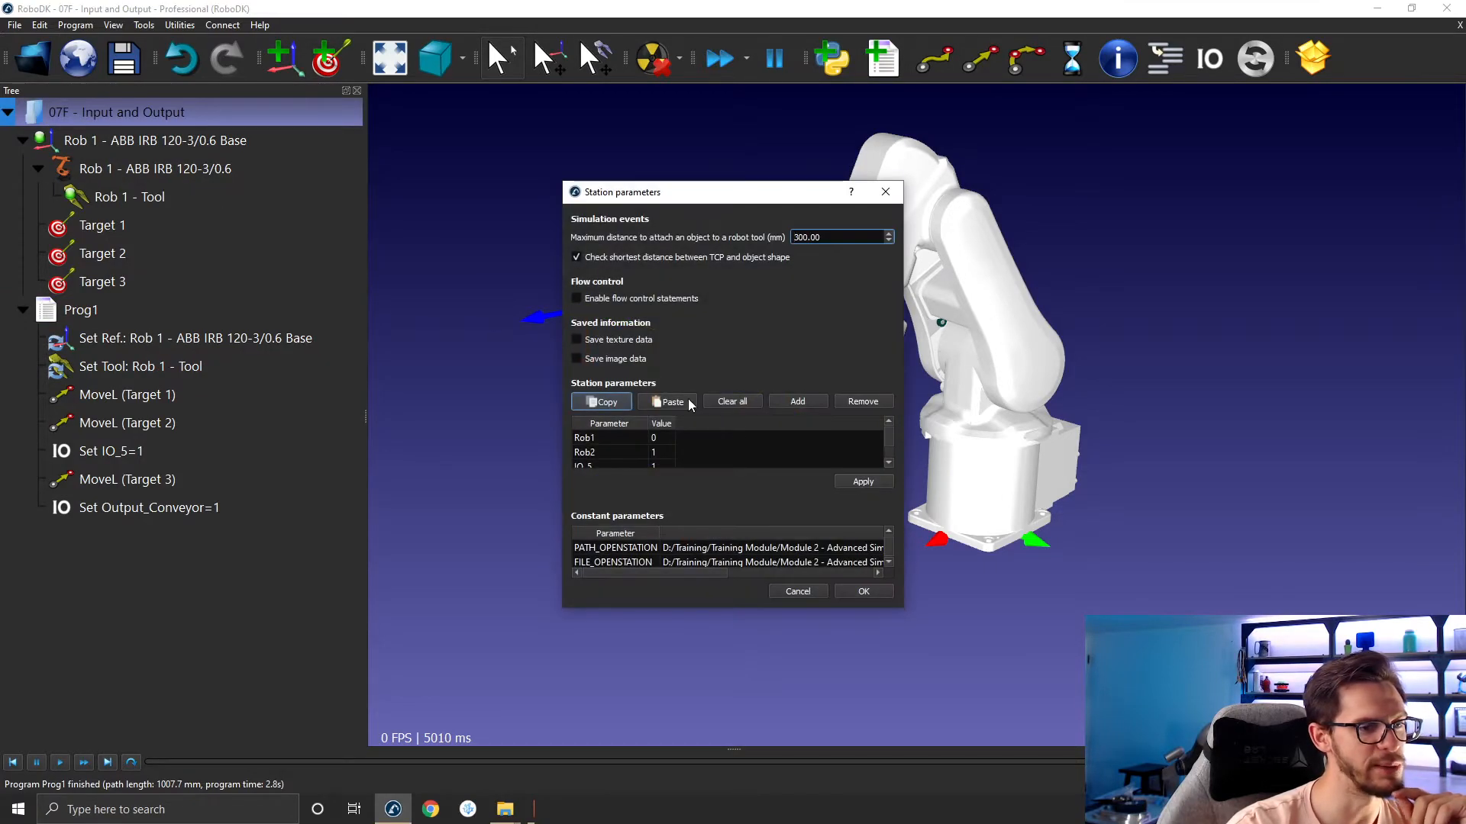
left_click_drag(773, 608, 770, 664)
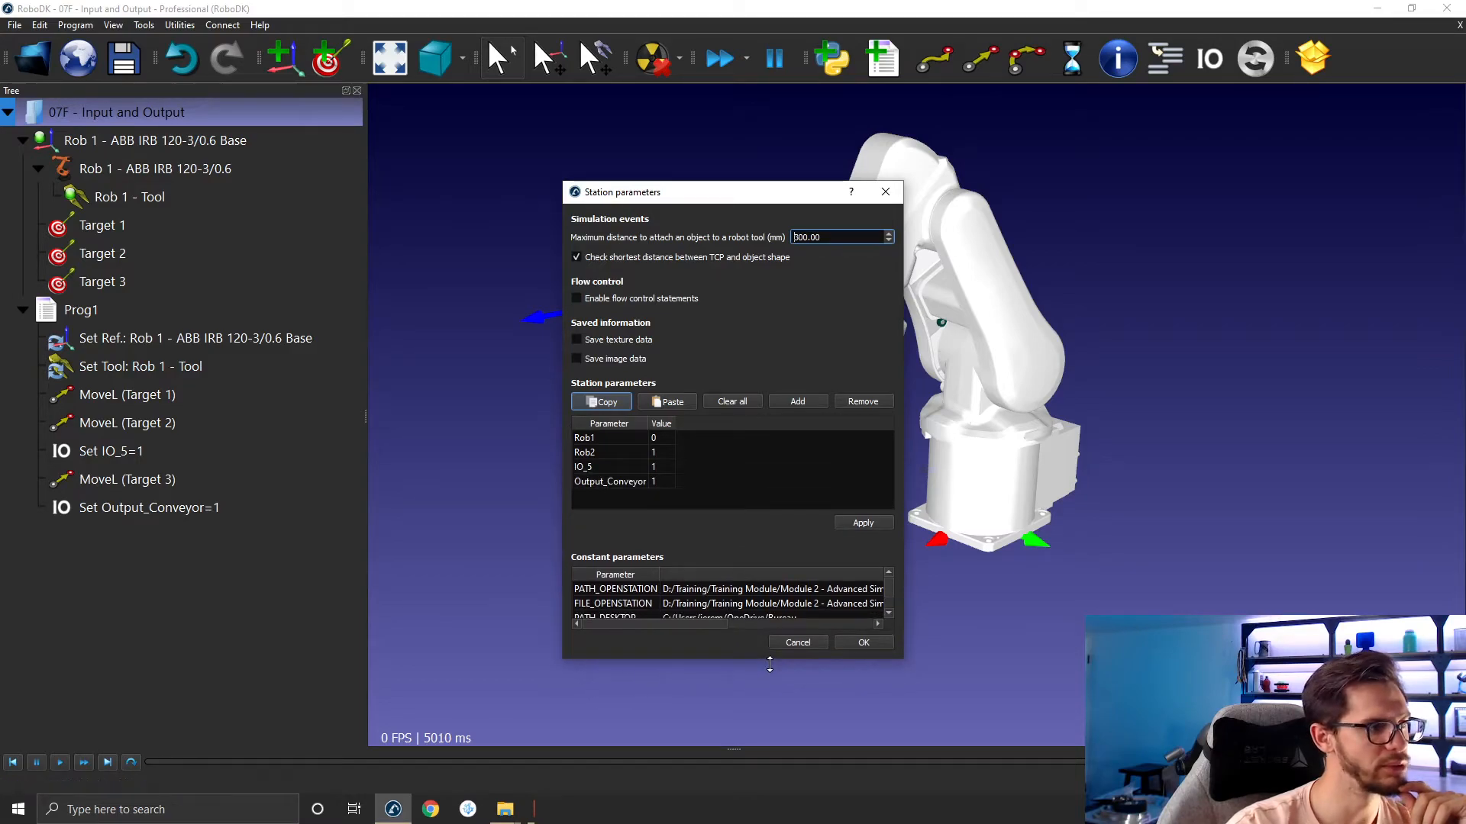
Try removing the Rob1 and Rob2 station parameters, and discard the changes
left_click(613, 451)
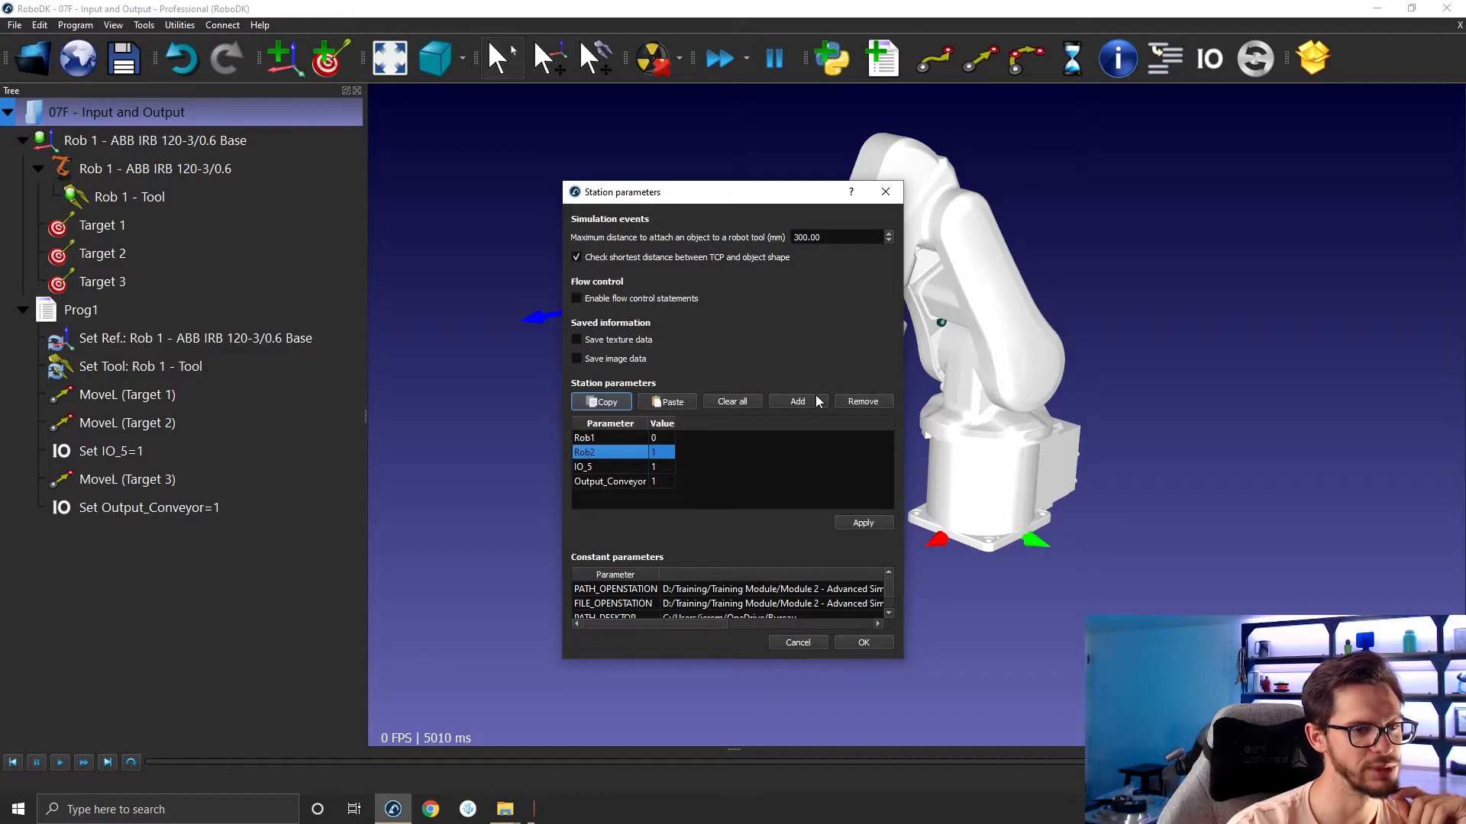
left_click(861, 402)
left_click(862, 401)
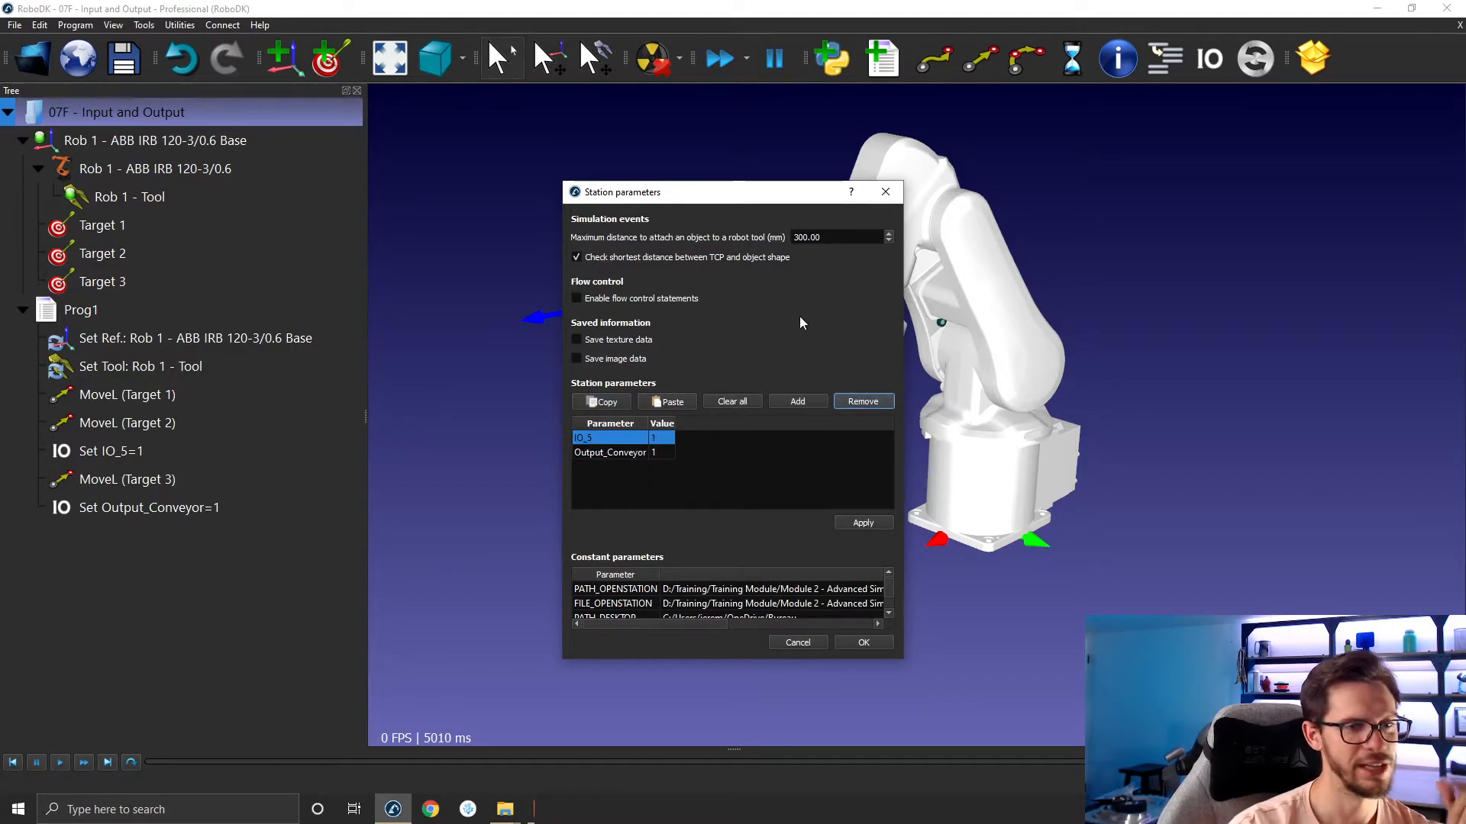
left_click(758, 450)
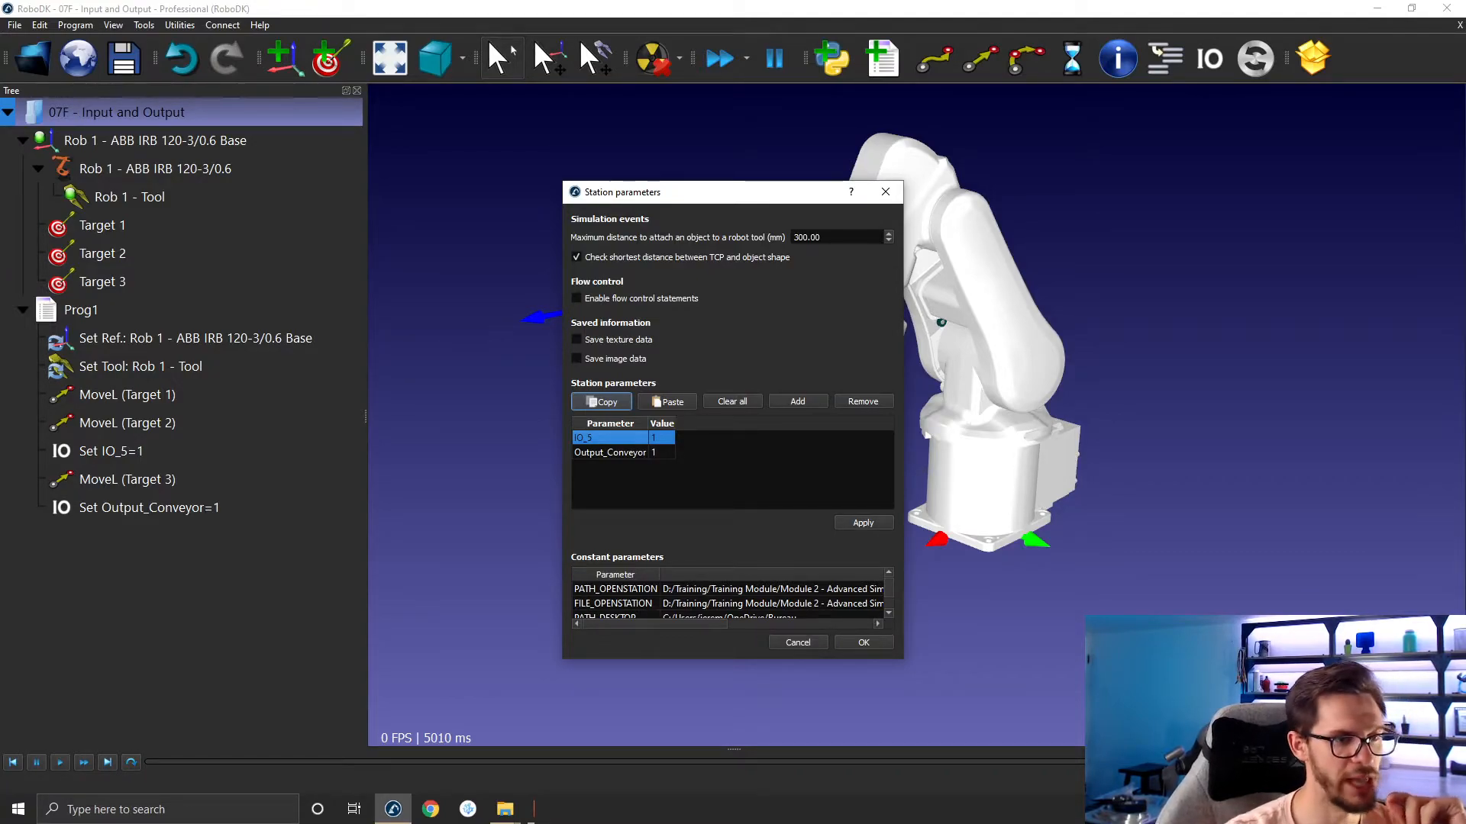
double_click(654, 453)
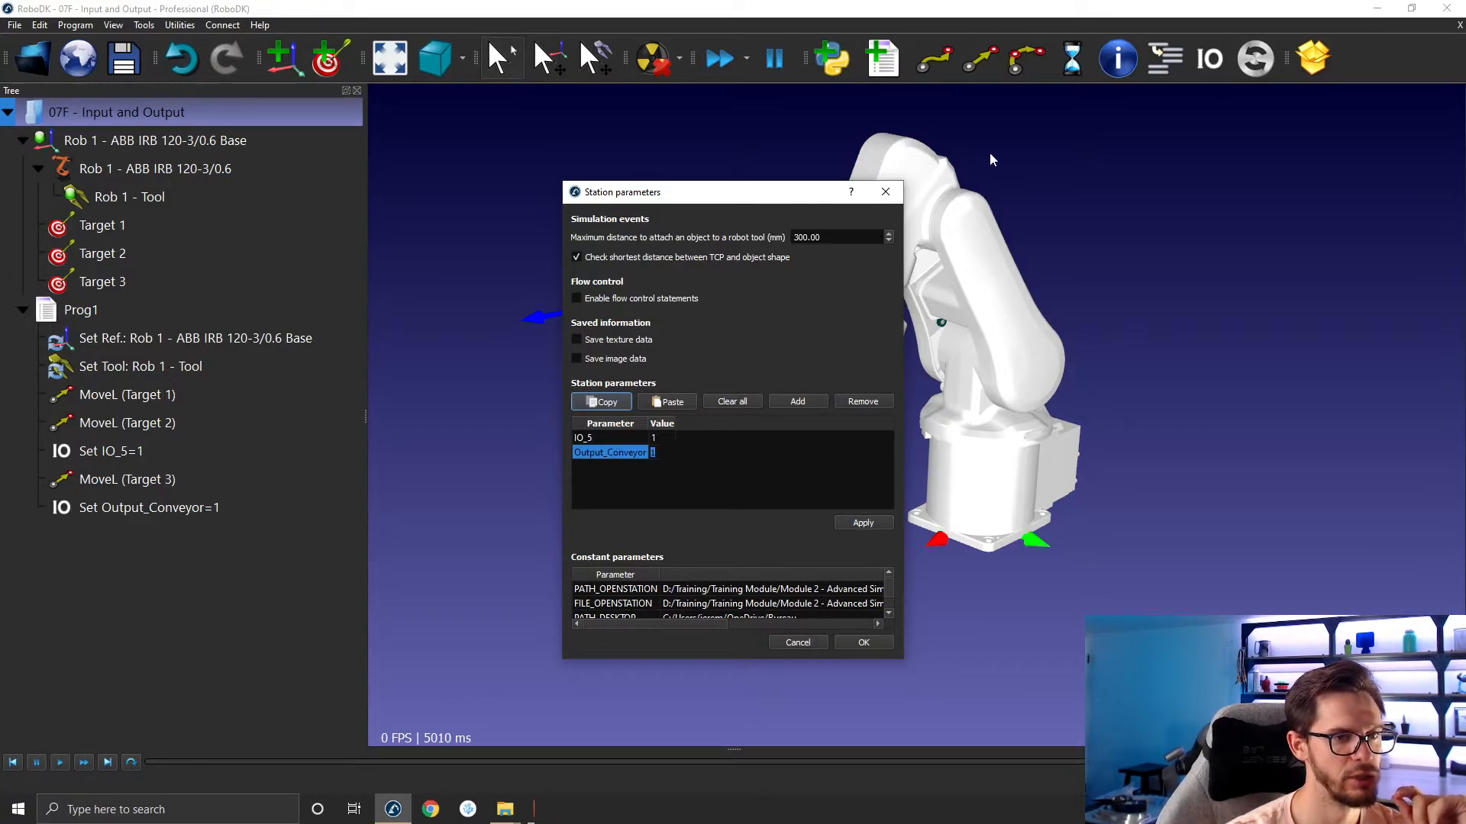
left_click(885, 191)
Delete the Set Output_Conveyor and Set IO_5 instructions from Prog1
left_click(106, 519)
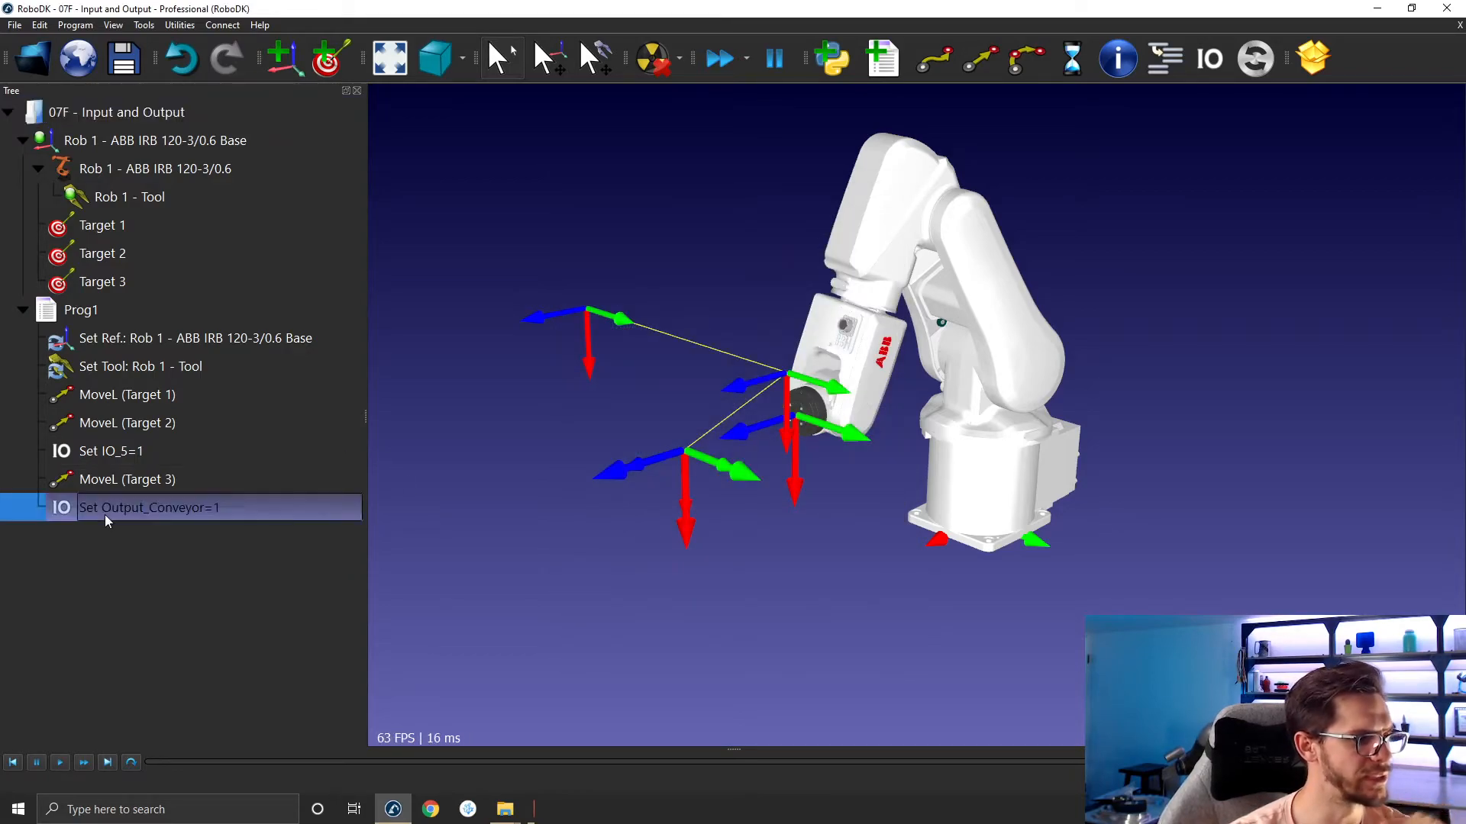
key("Delete")
left_click(114, 450)
key("Delete")
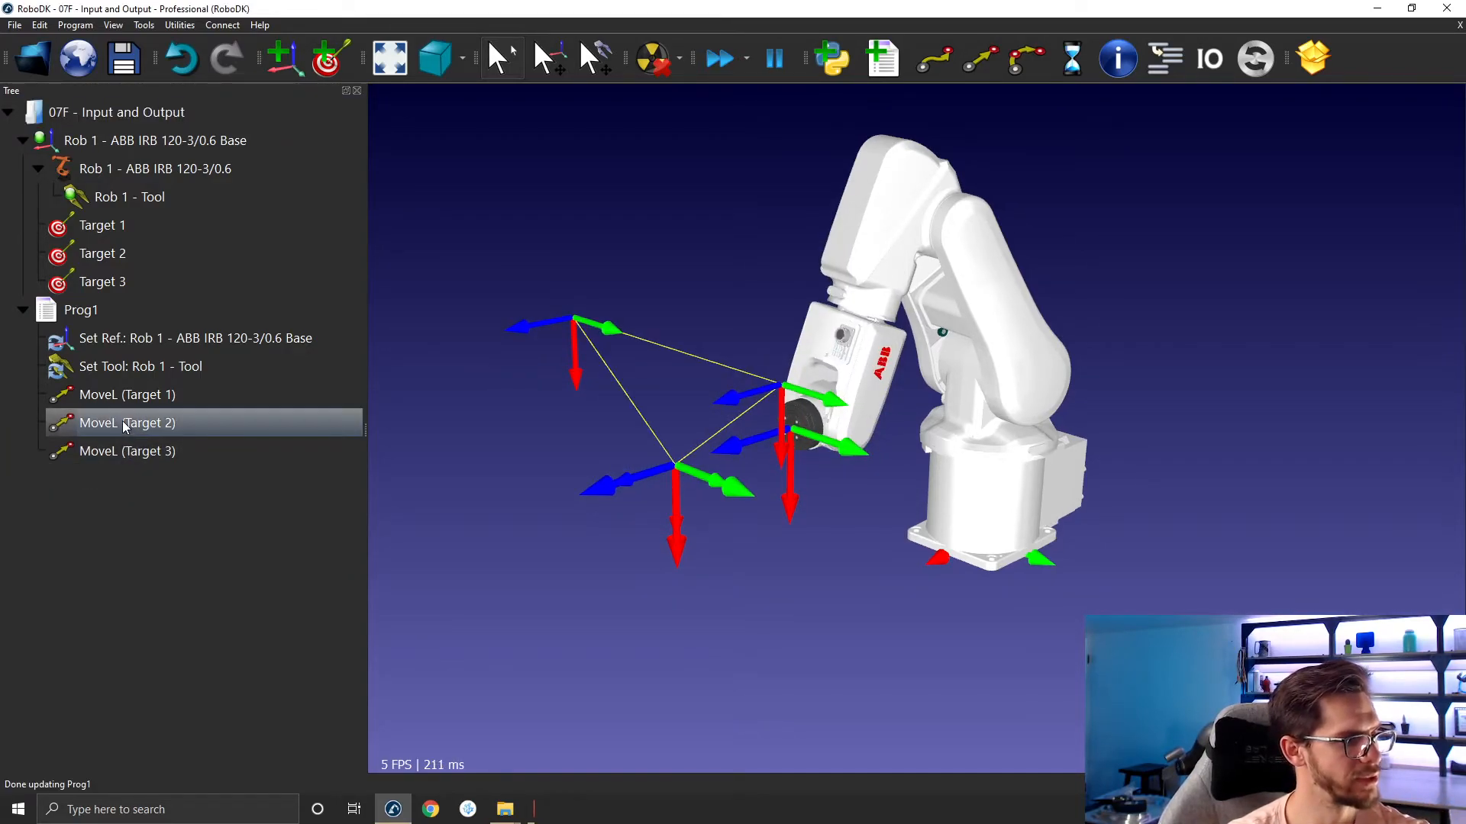
Add an I/O instruction after the linear move to Target 2 that waits for digital input 5 to equal 0
right_click(125, 427)
mouse_move(206, 608)
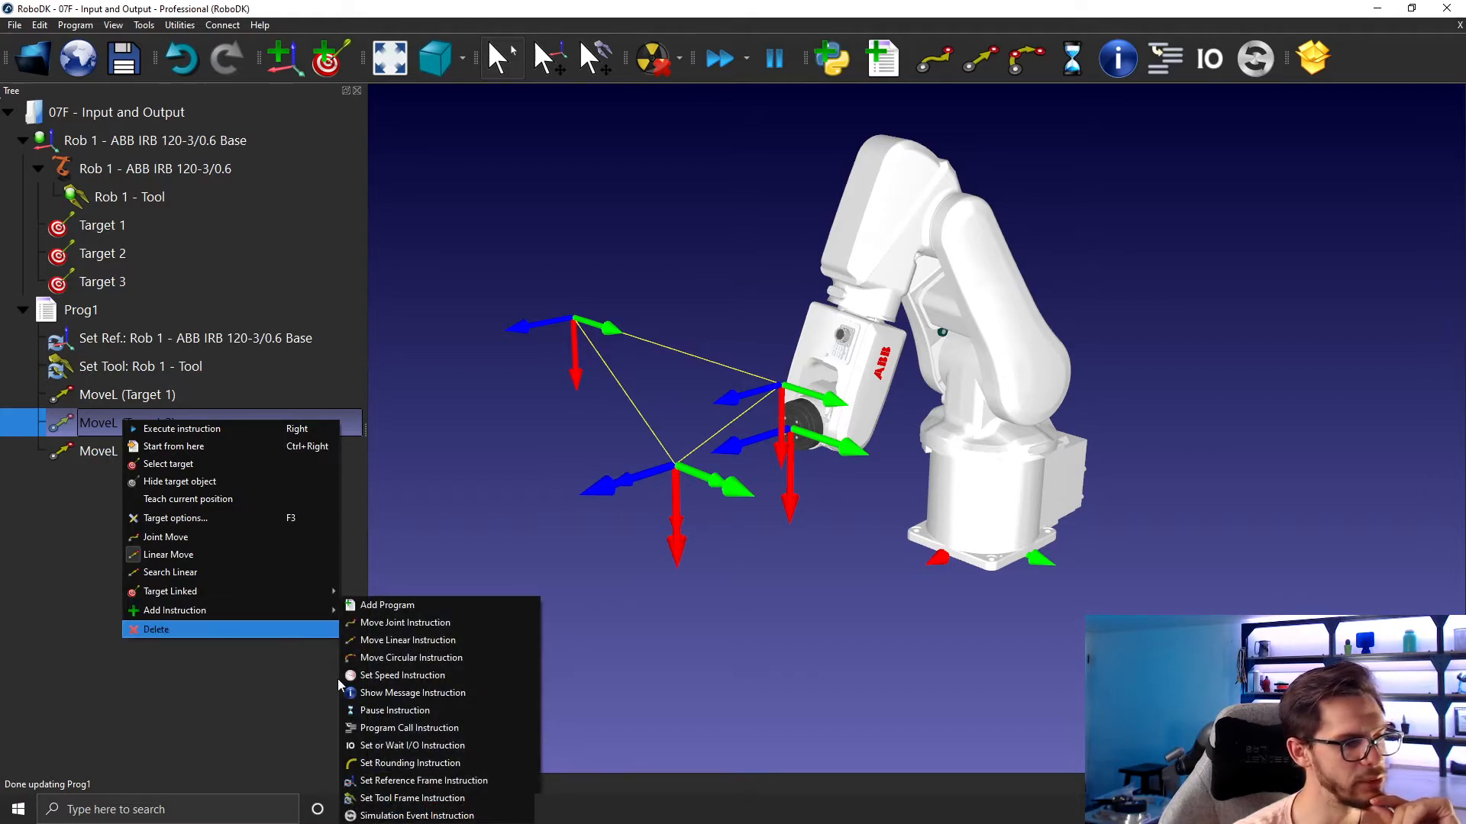
right_click(318, 435)
right_click(284, 445)
left_click(330, 477)
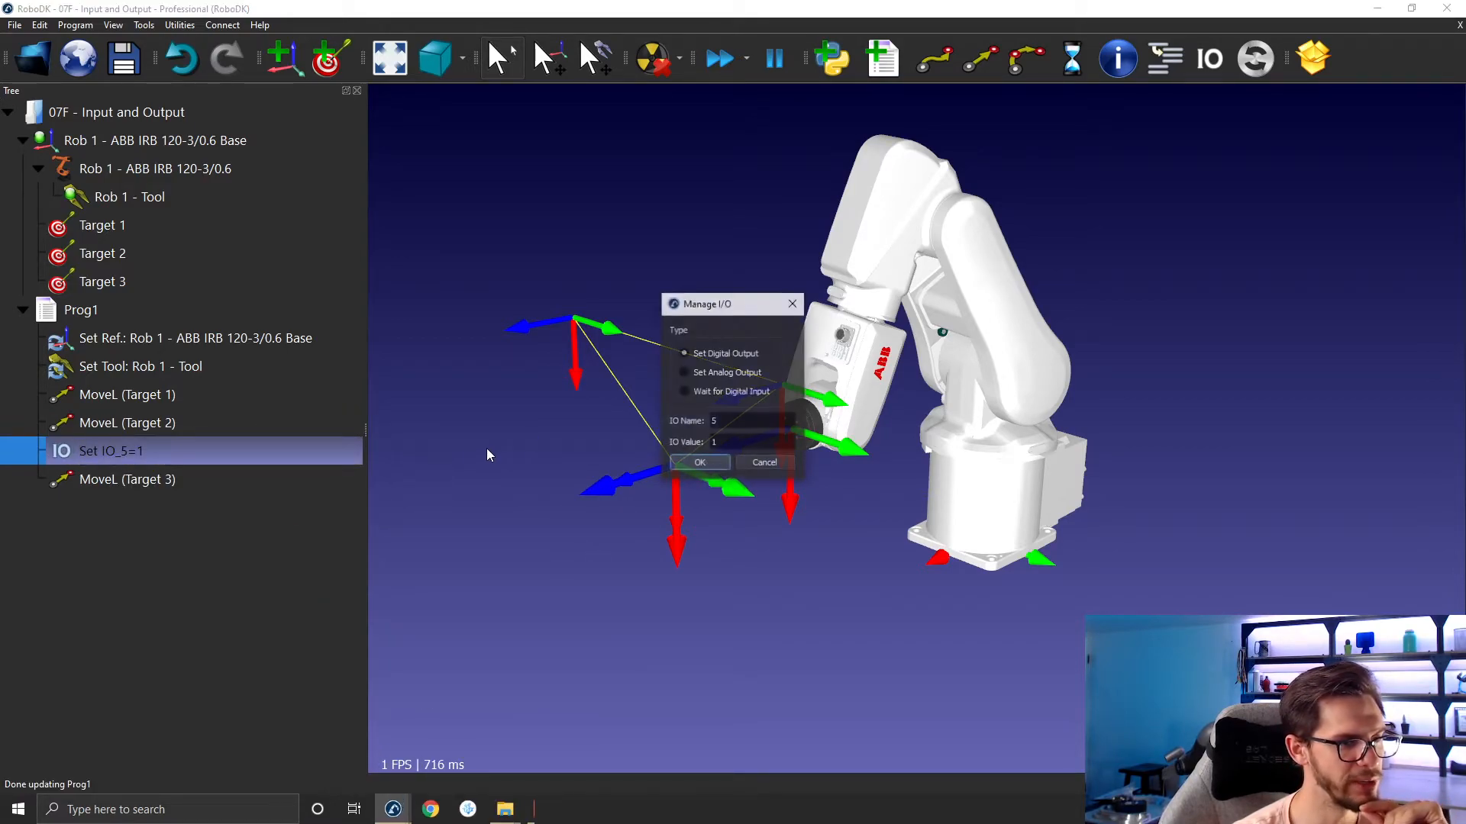
left_click(699, 392)
double_click(765, 441)
type("0")
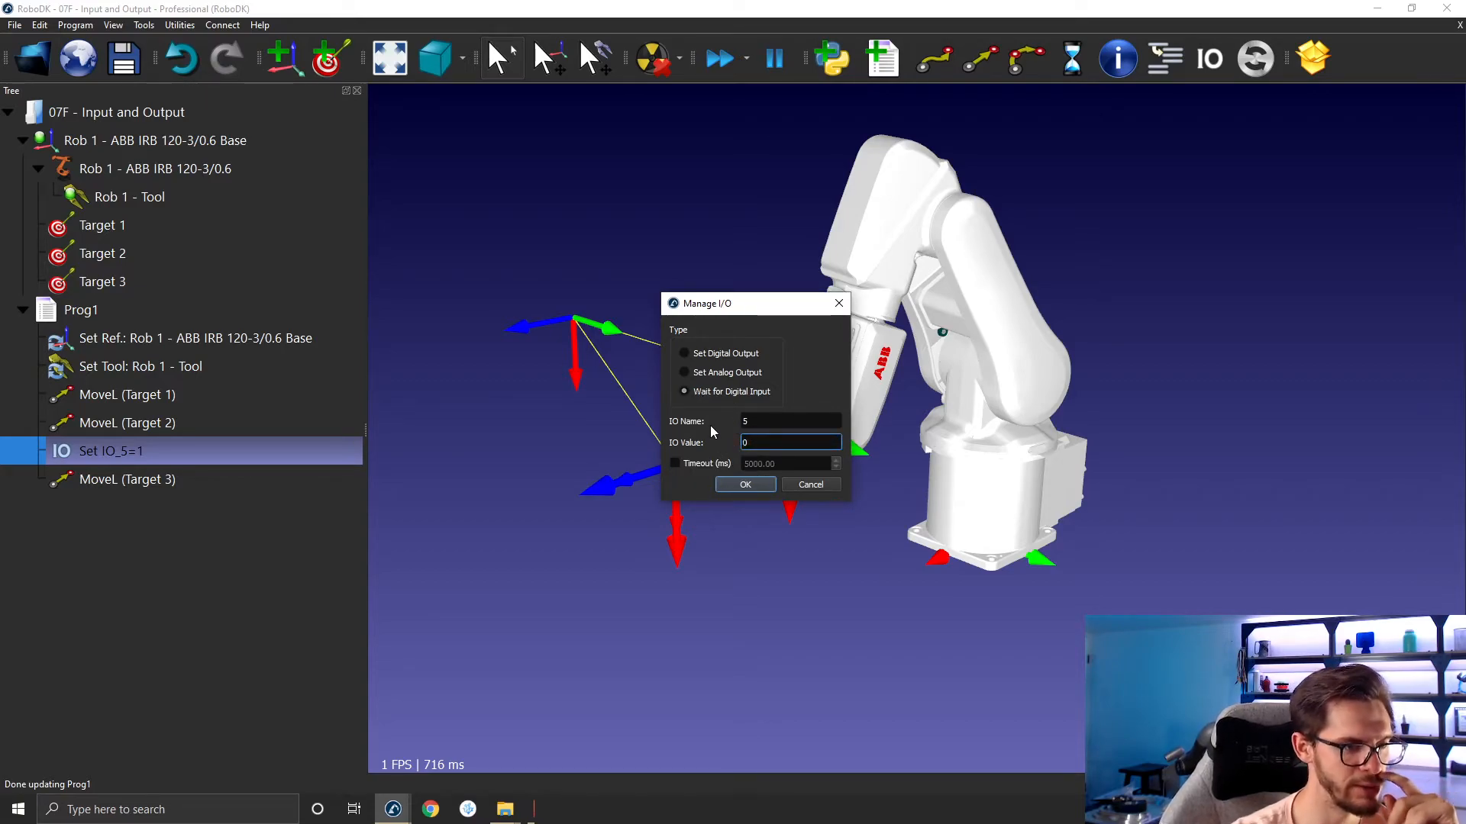
left_click(754, 485)
Remove the Rob1 and Rob2 parameters from the station parameters and accept the change
right_click(198, 122)
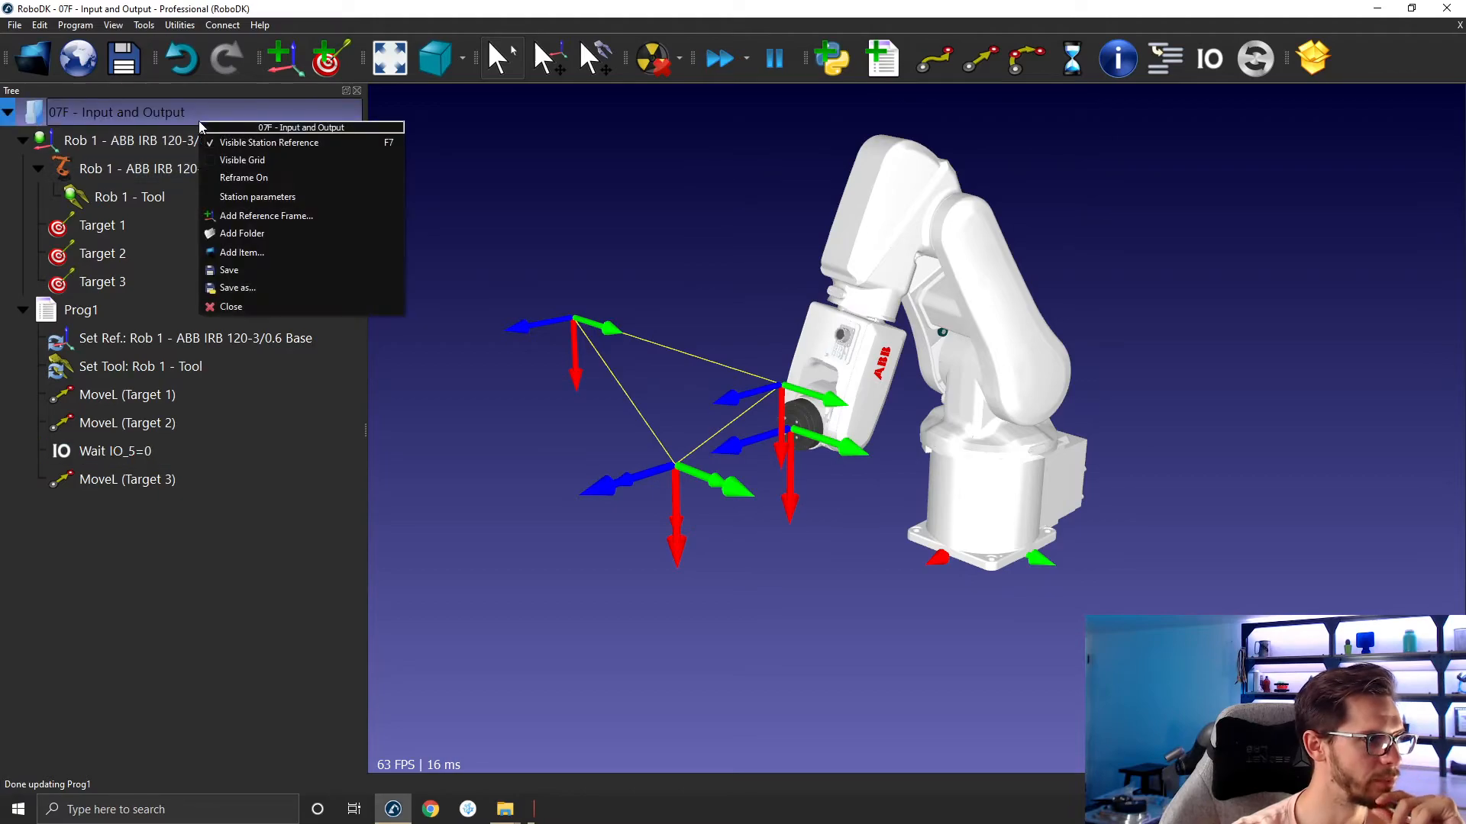
left_click(231, 197)
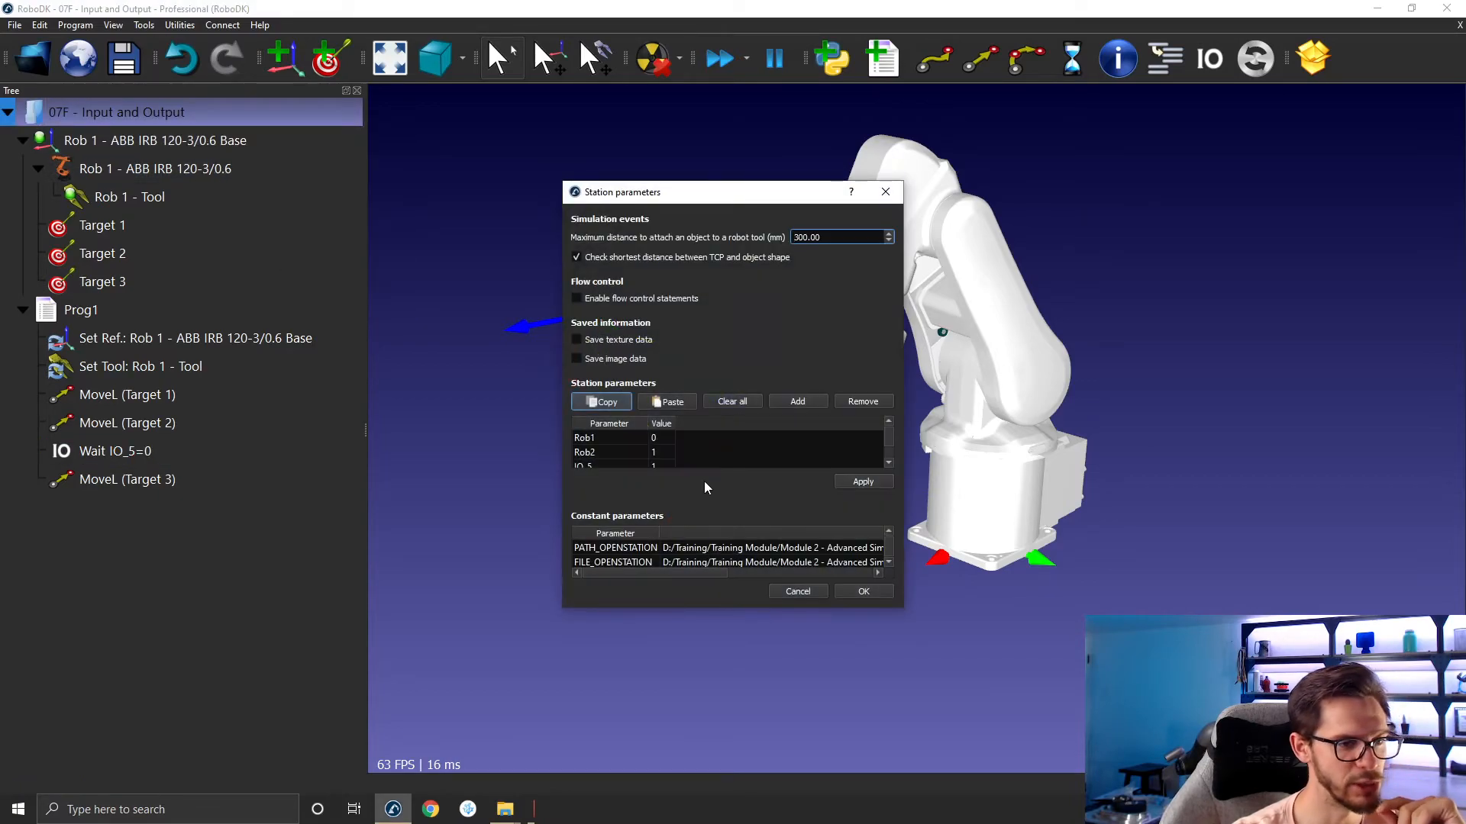
scroll(665, 459, "down", 1)
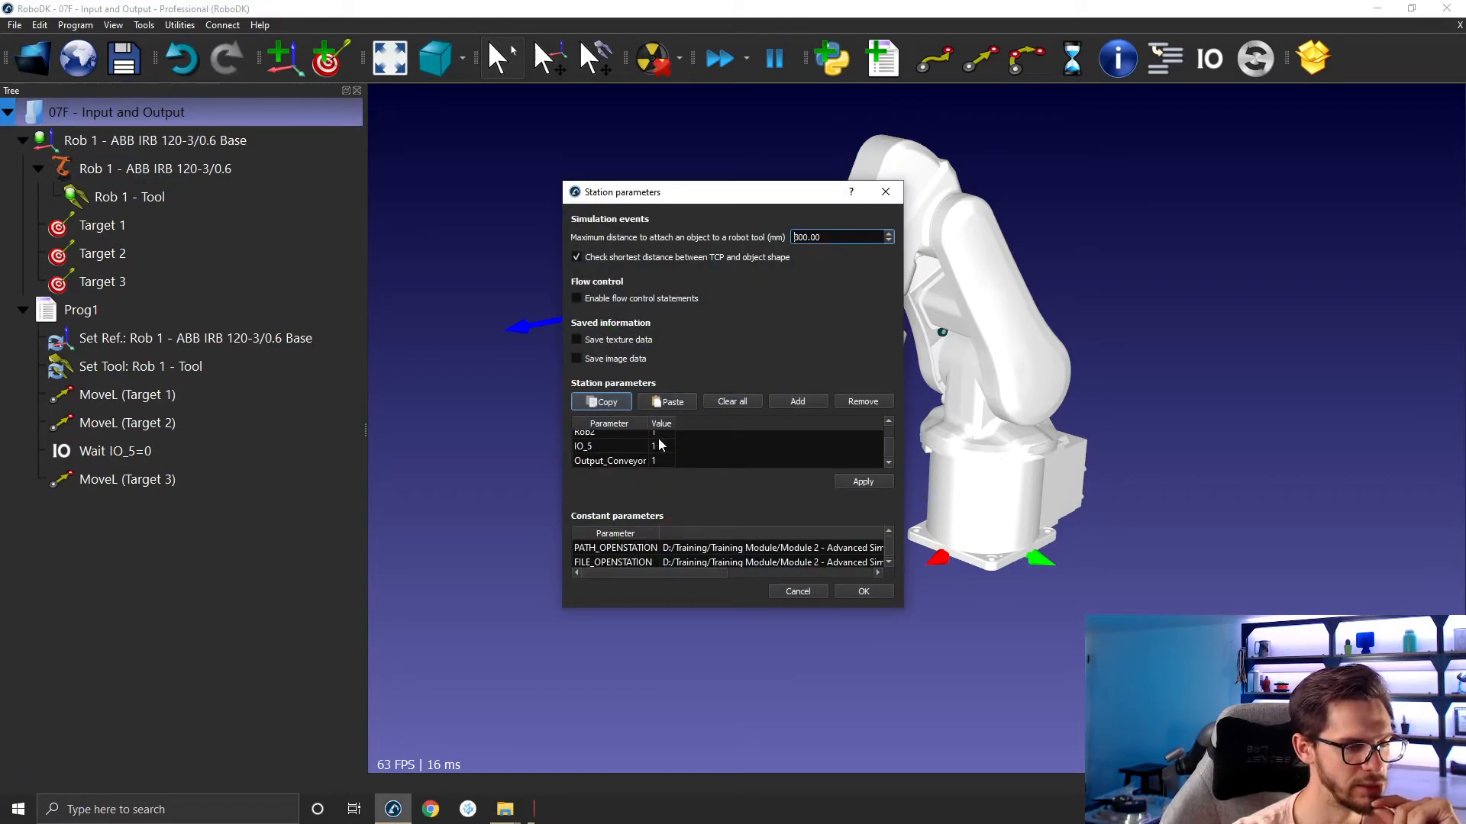
scroll(669, 442, "up", 1)
left_click(662, 438)
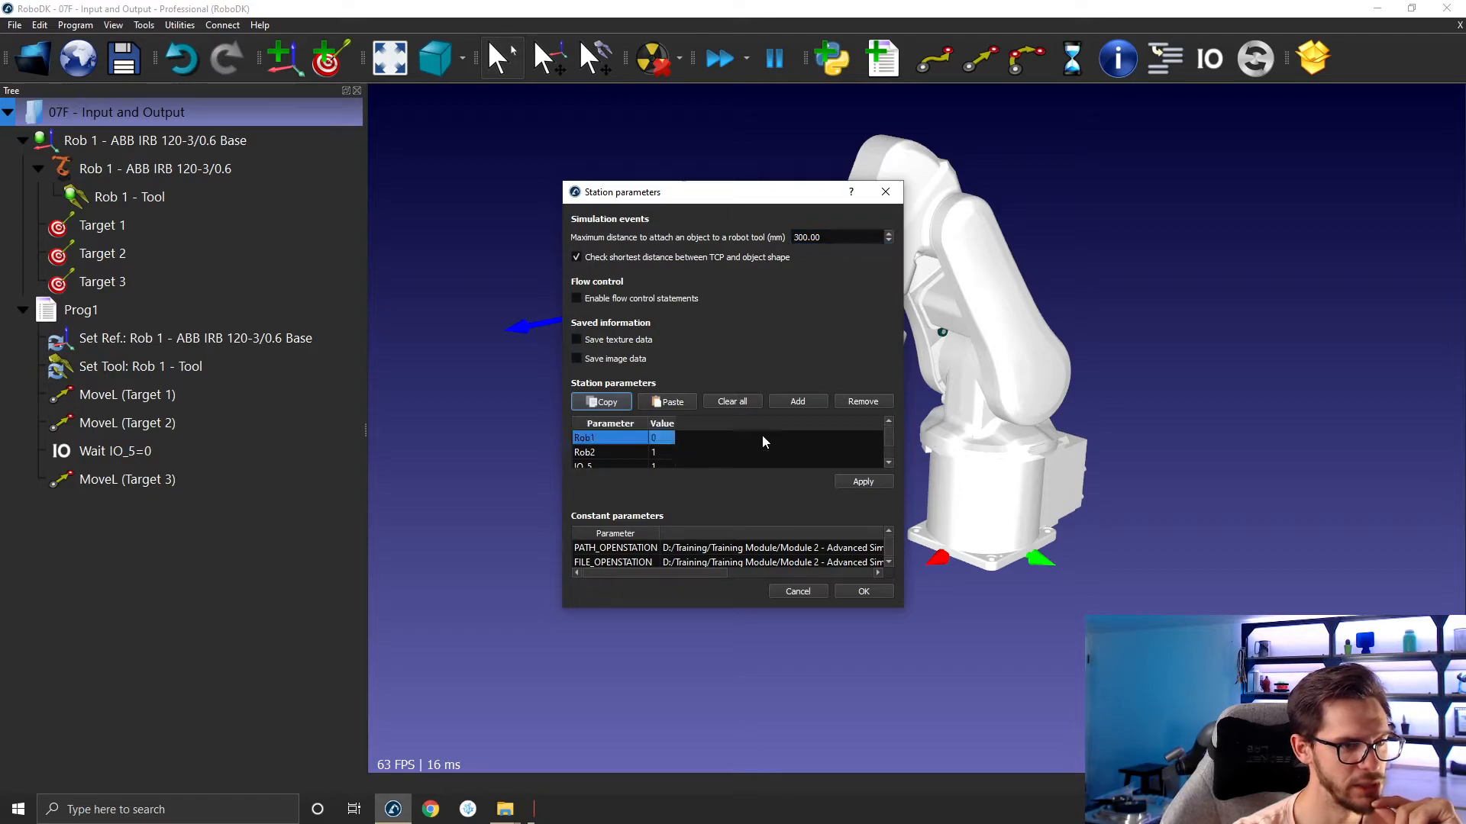
left_click(861, 402)
left_click(861, 402)
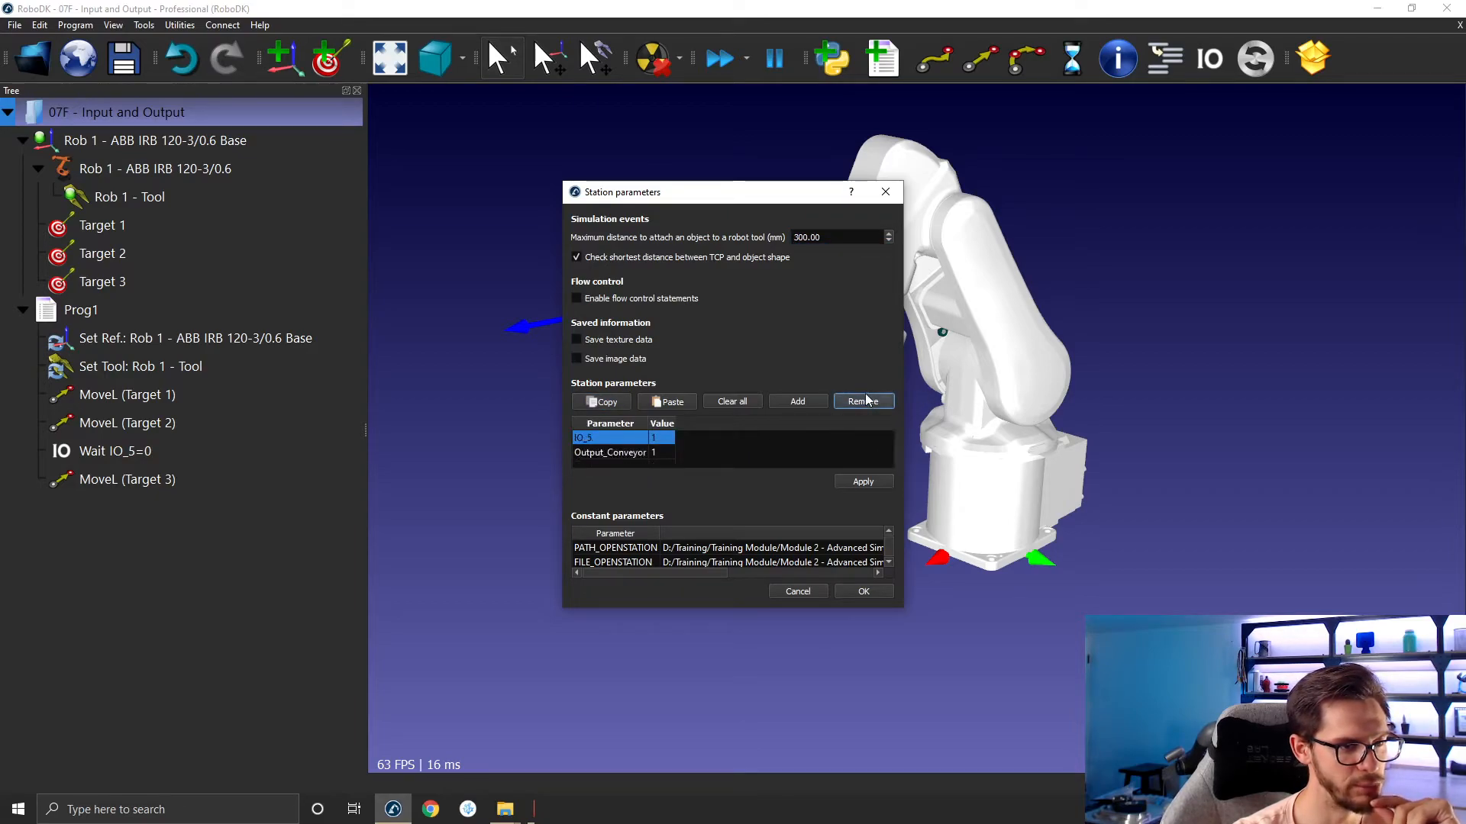
left_click(869, 588)
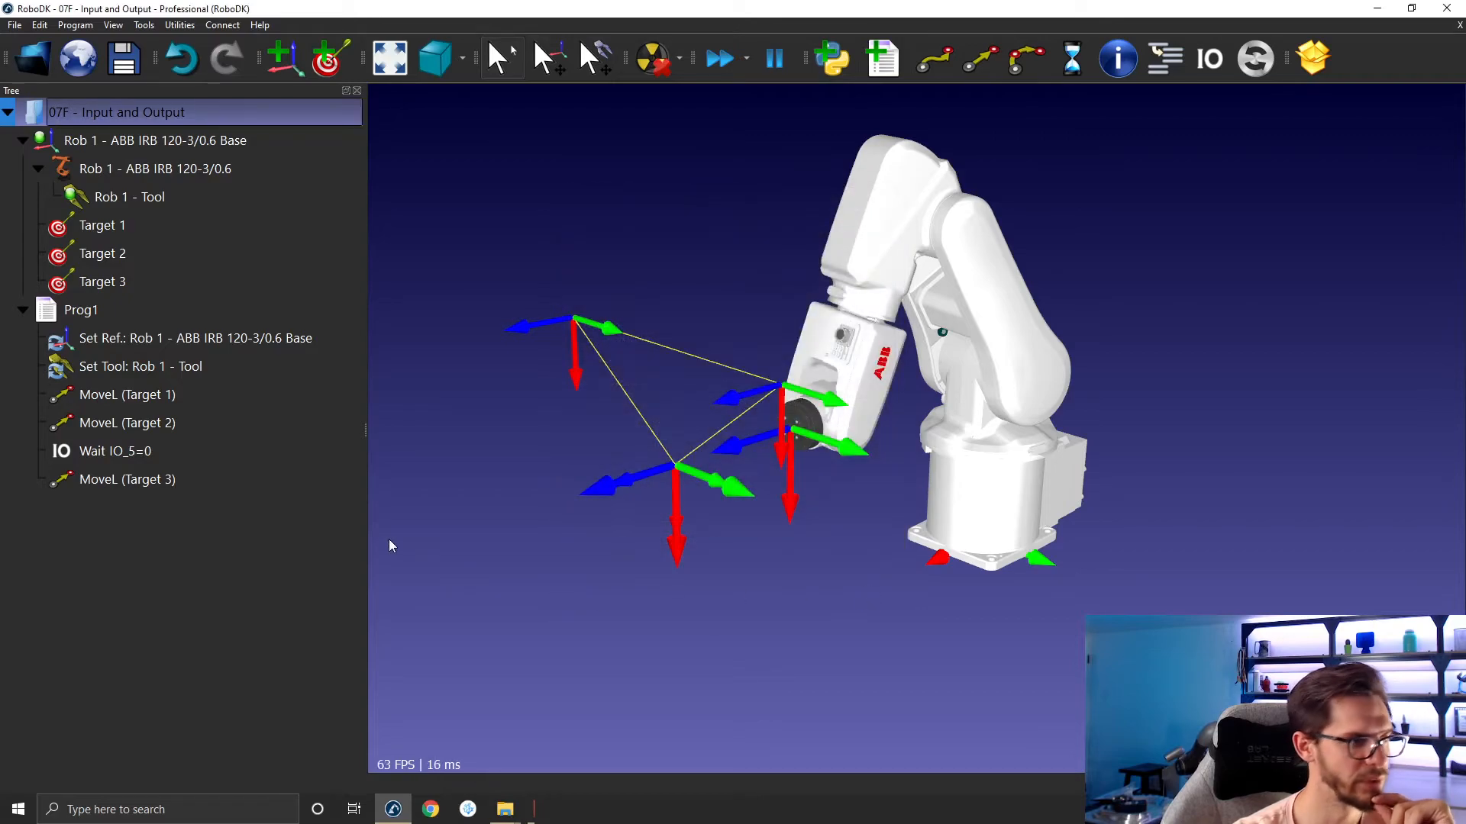
Run Prog1 and, during the wait instruction, set the IO_5 station parameter to 0
double_click(113, 312)
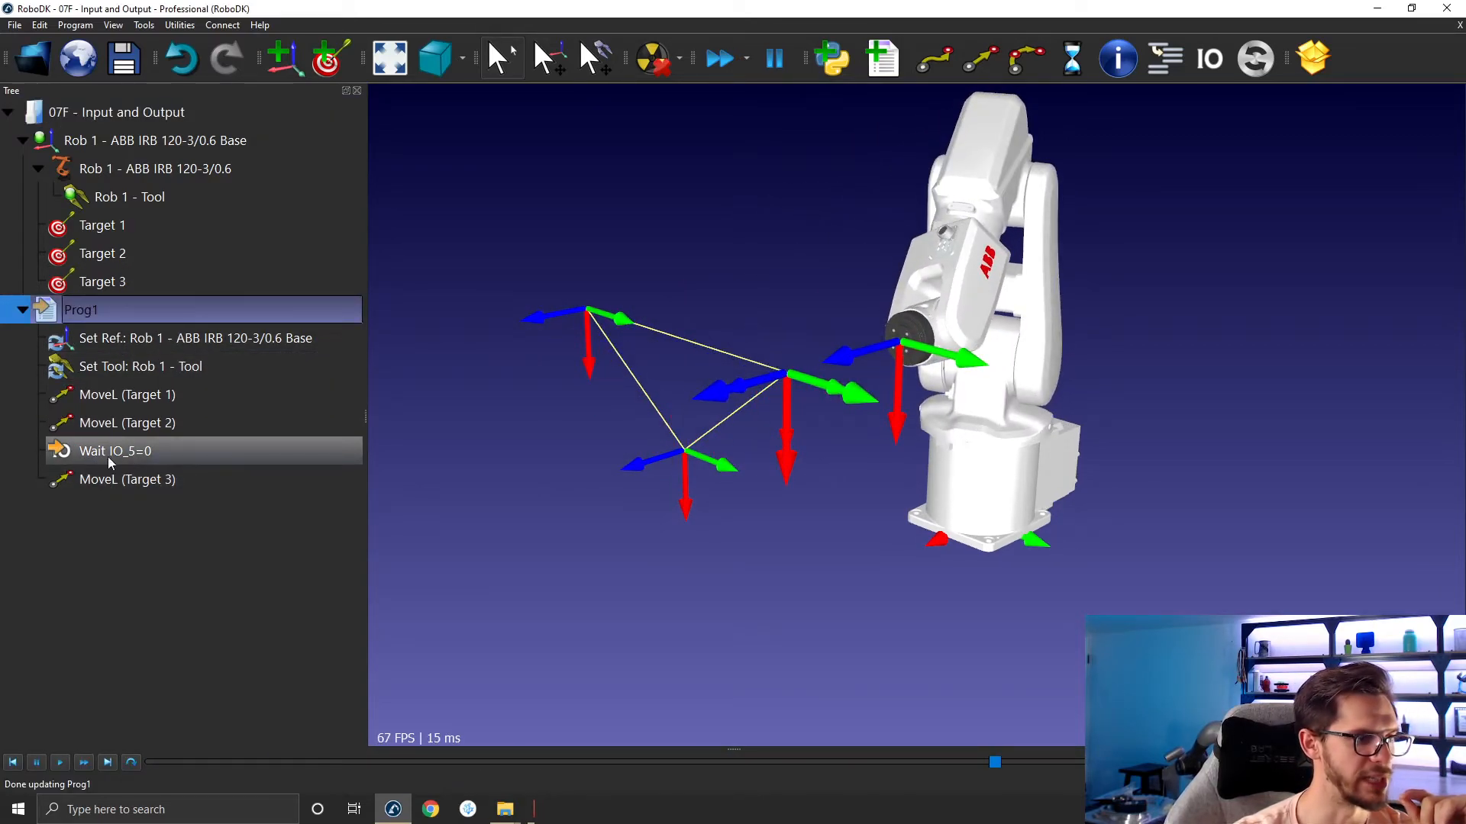
left_click(147, 122)
right_click(147, 122)
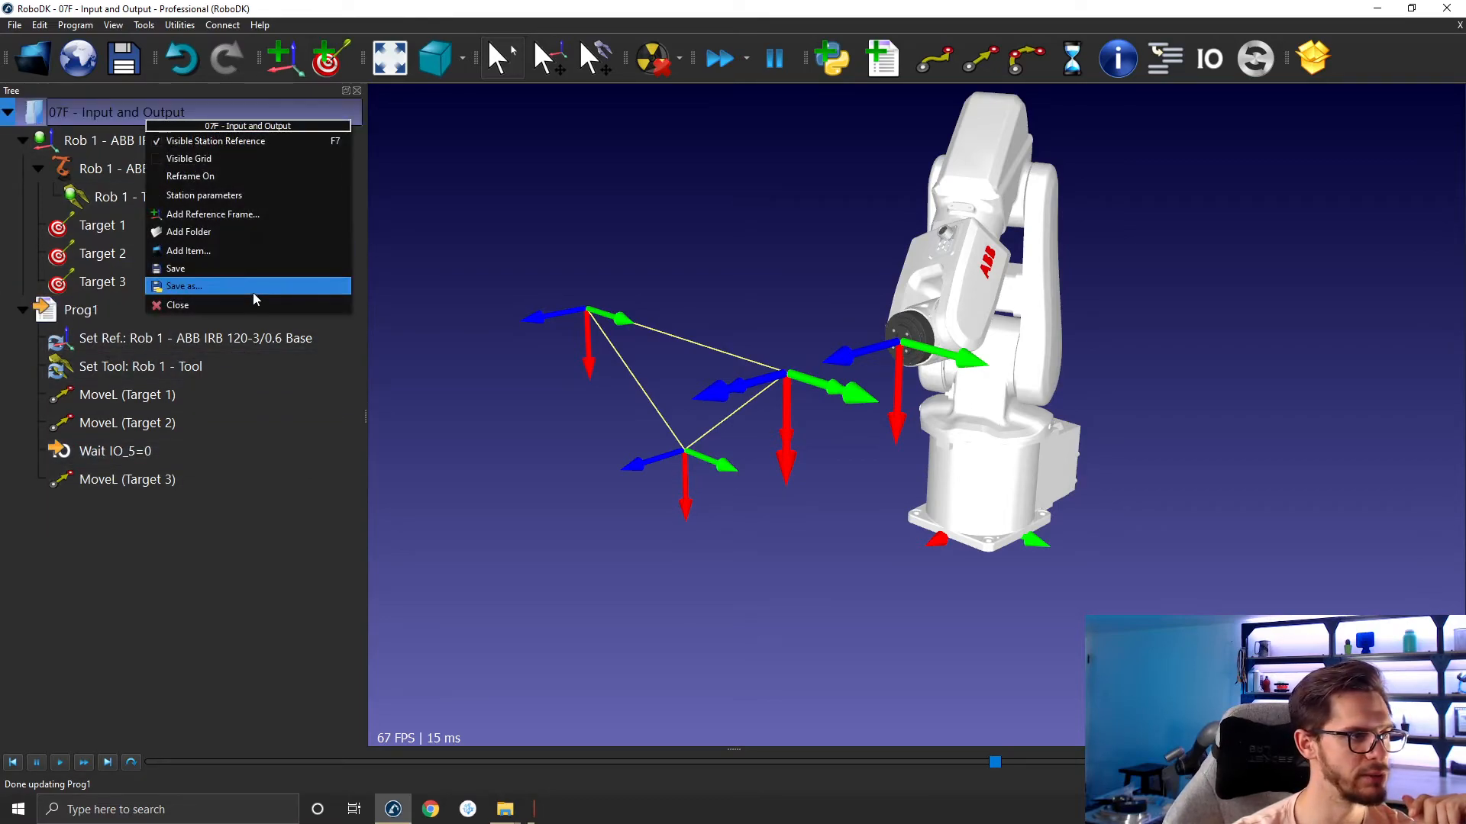
left_click(206, 194)
left_click(663, 437)
left_click(662, 437)
type("0")
key("Return")
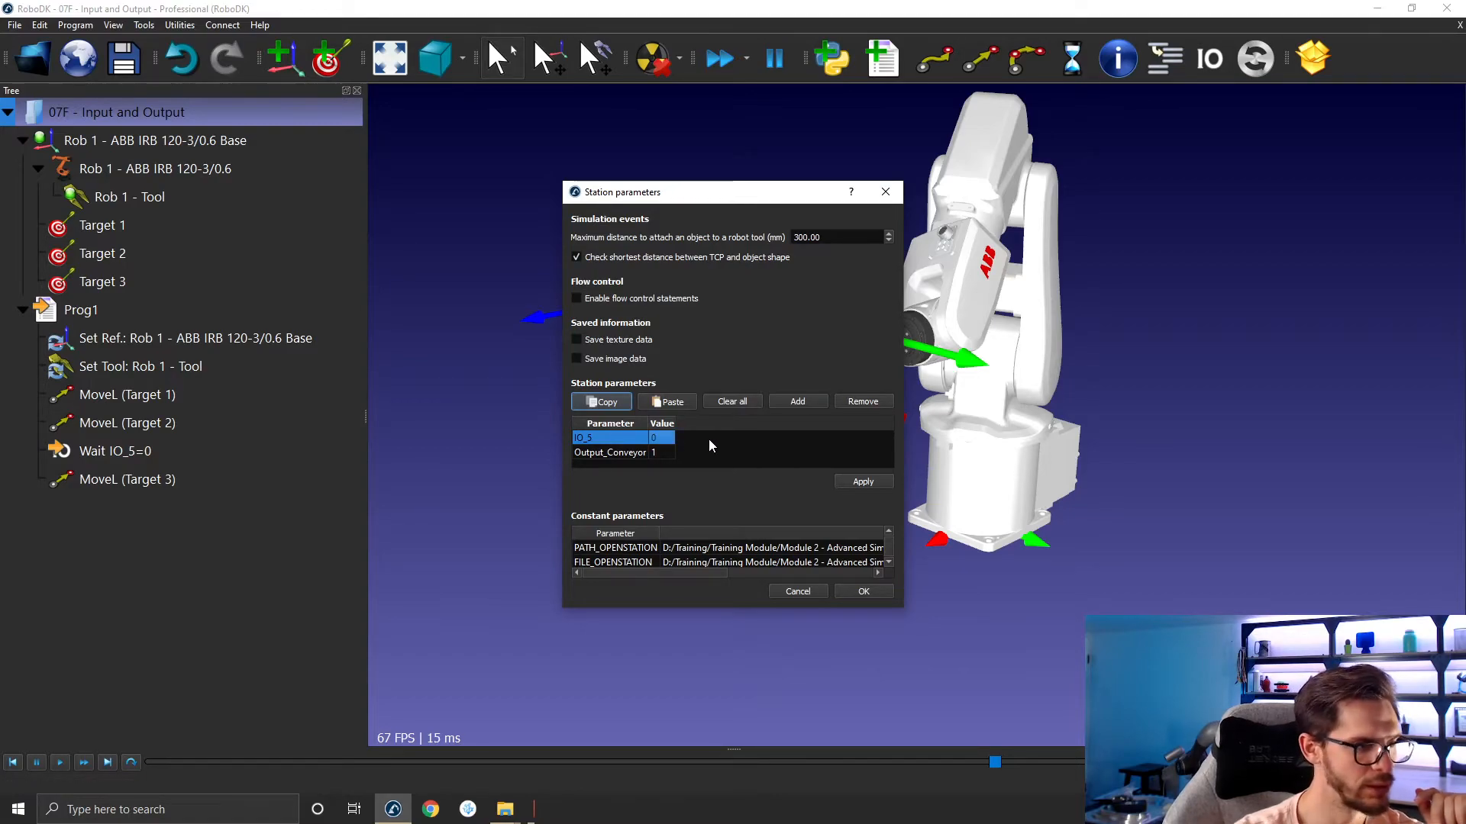
left_click(859, 591)
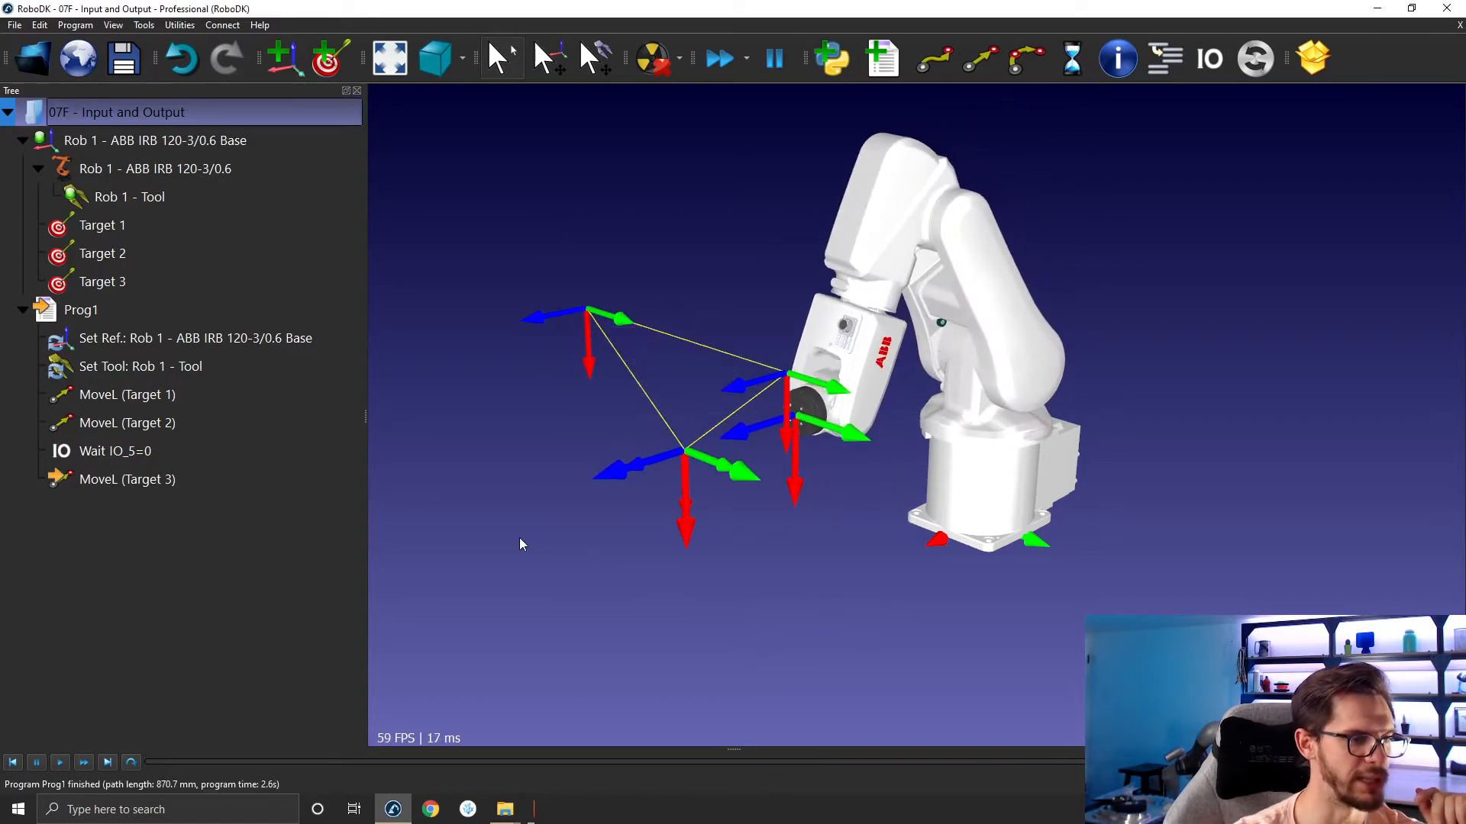